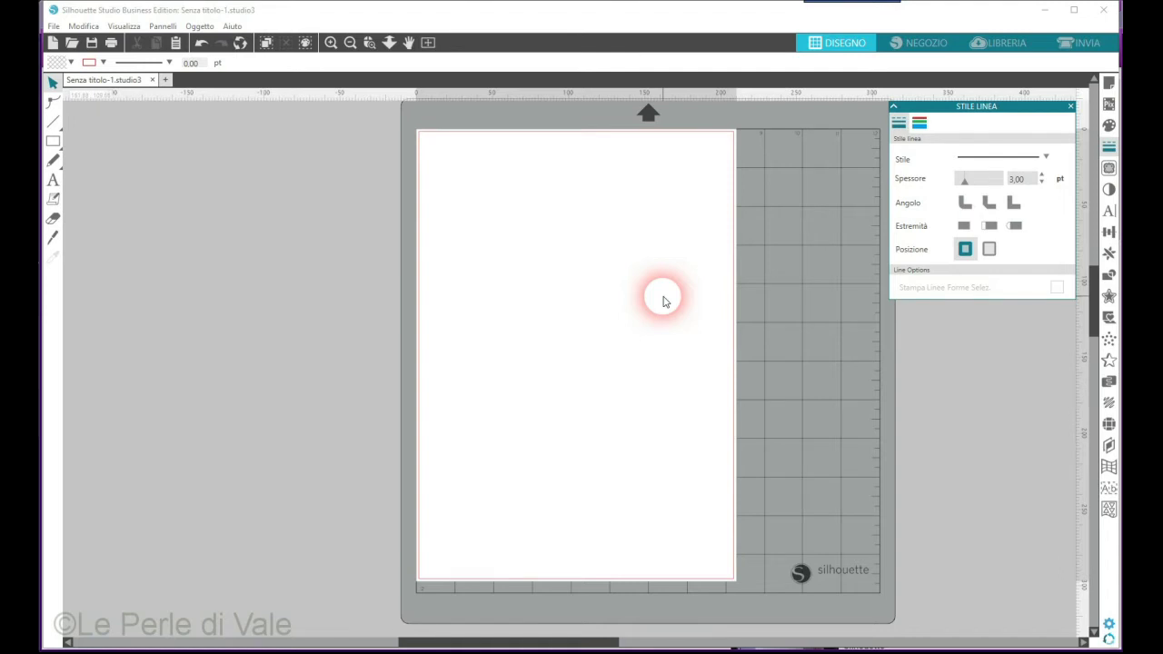
Add a one-word text object containing a first name in the middle of the page and correct its missing letter.
left_click(54, 180)
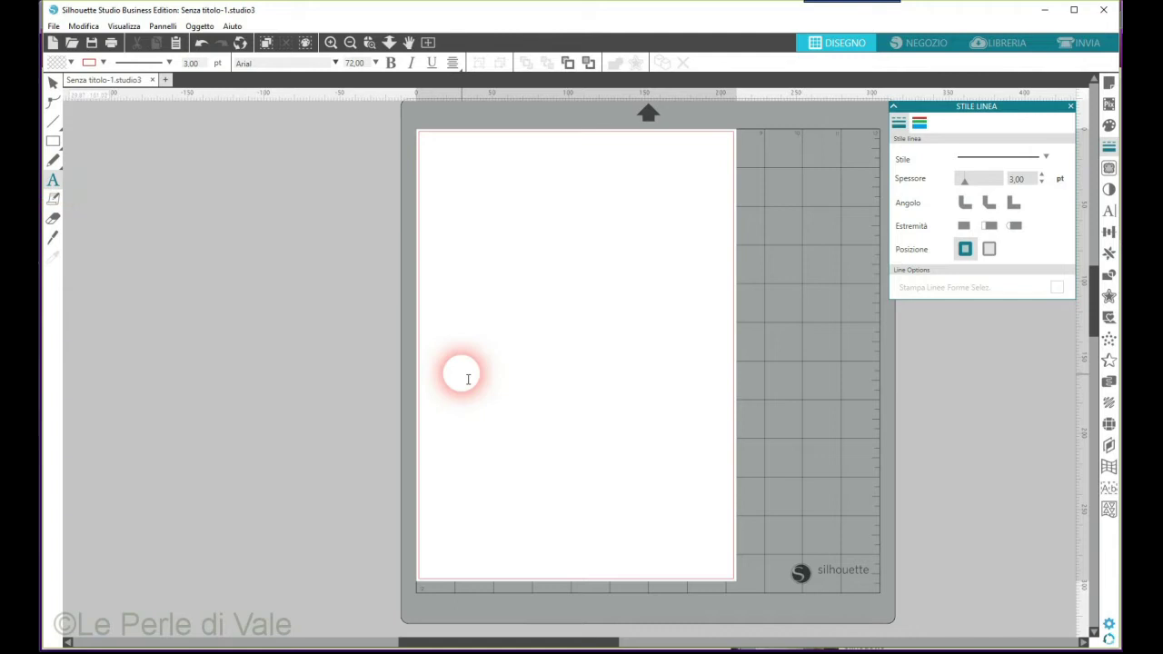
left_click(492, 333)
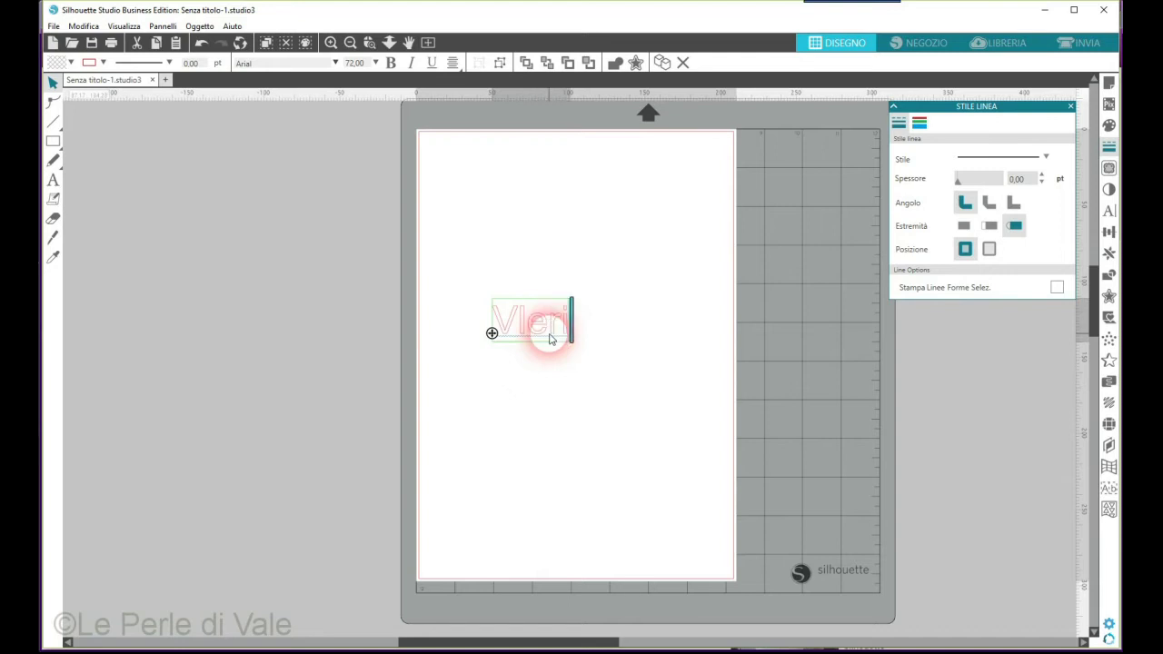
left_click(519, 334)
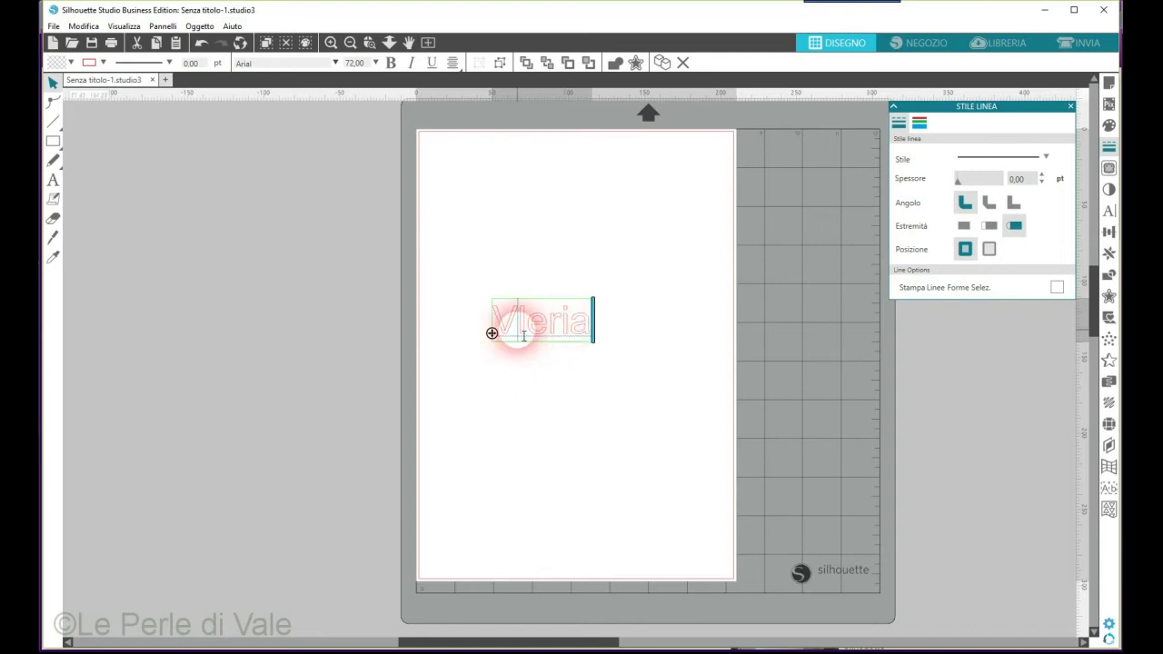
type("a")
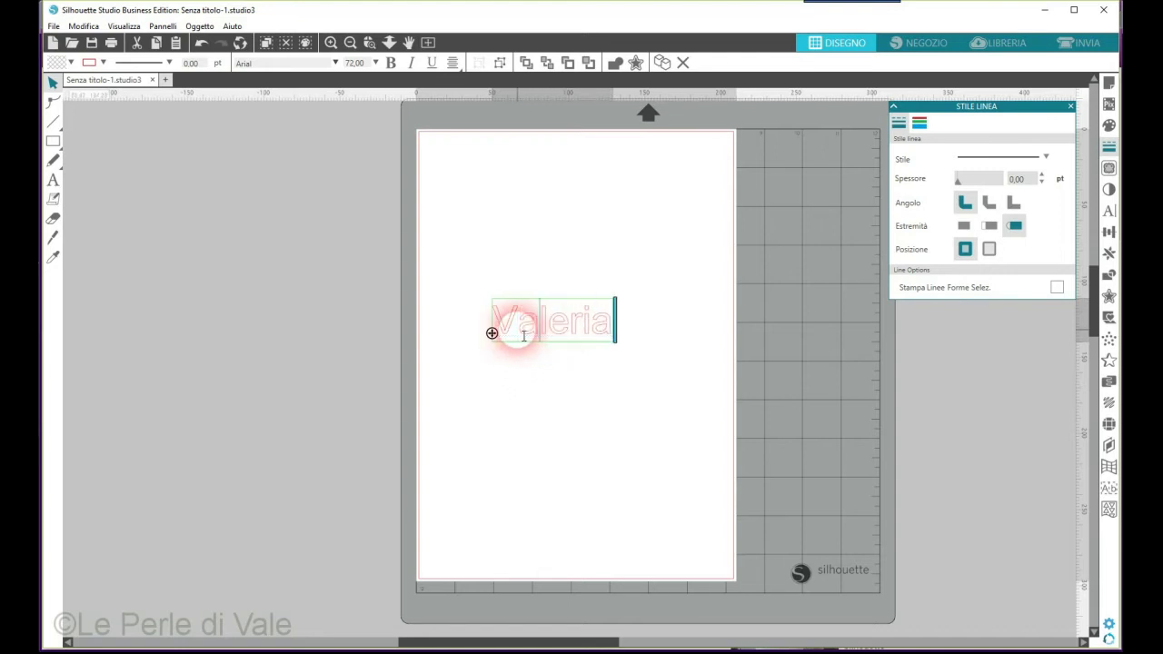
Change the font of the whole name text to Impact and finish editing it.
left_click_drag(631, 364, 491, 332)
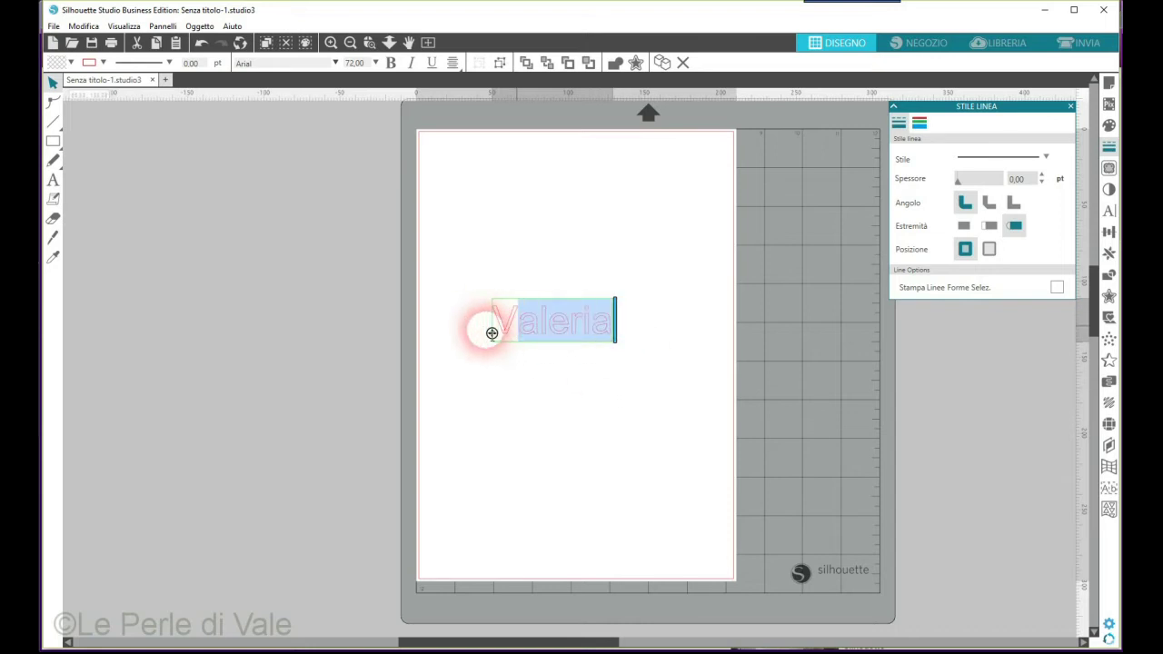
left_click(1111, 210)
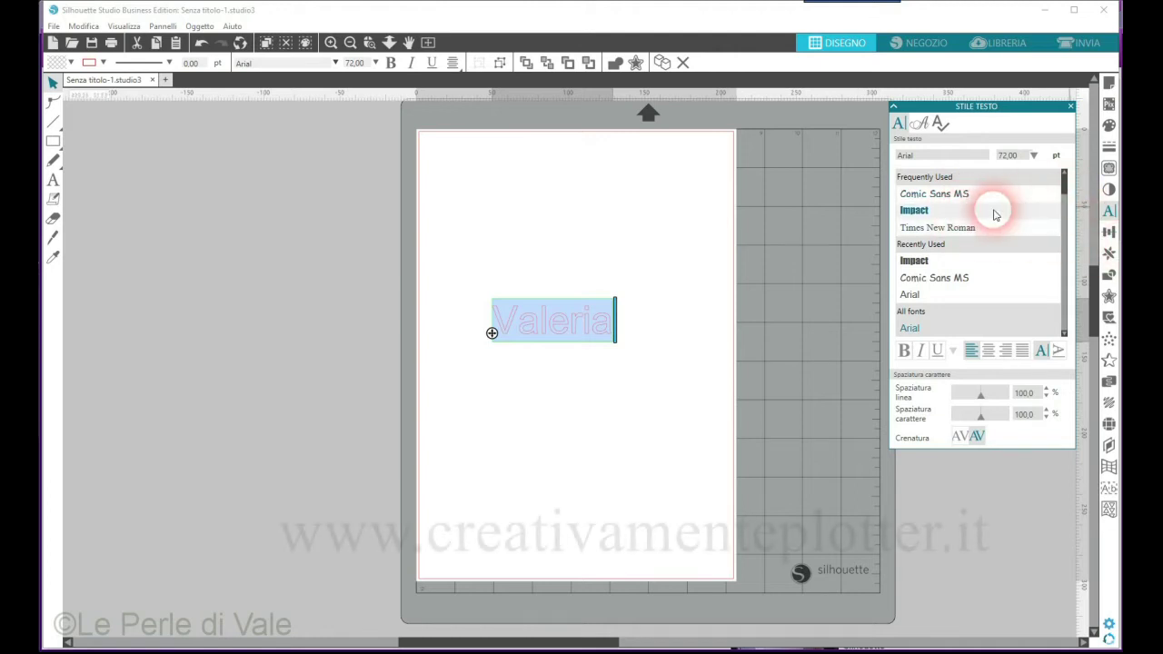
left_click(923, 214)
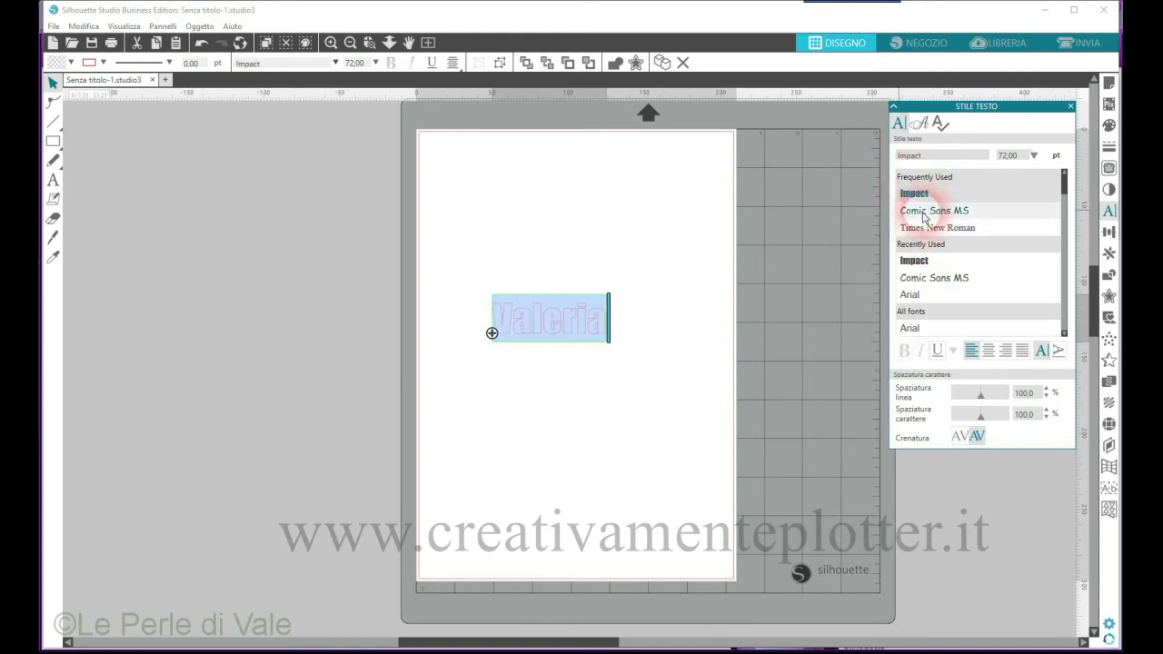
left_click(545, 267)
Fill the name text with solid bright light blue.
left_click(597, 325)
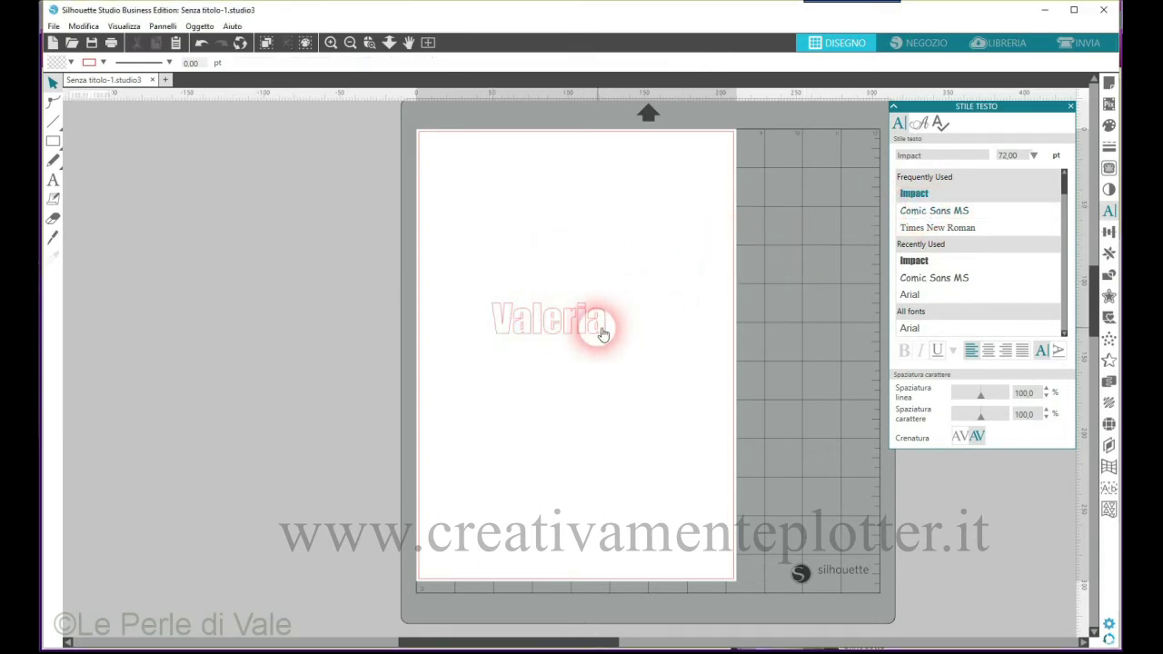
left_click(1109, 124)
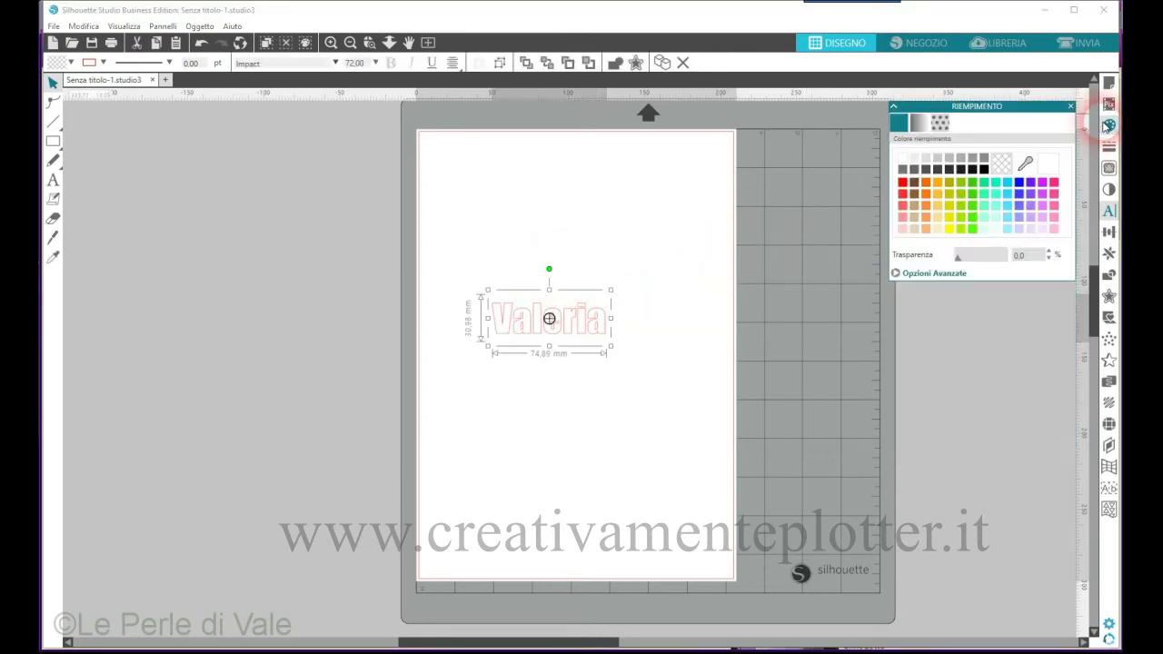
left_click(1006, 182)
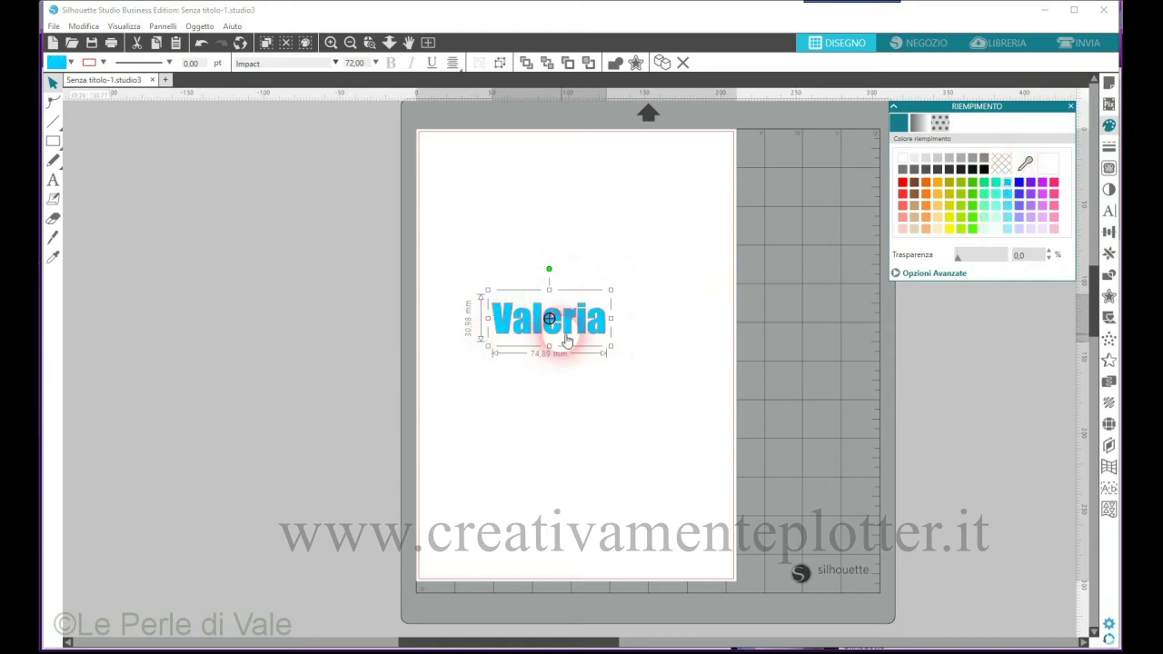
left_click(922, 123)
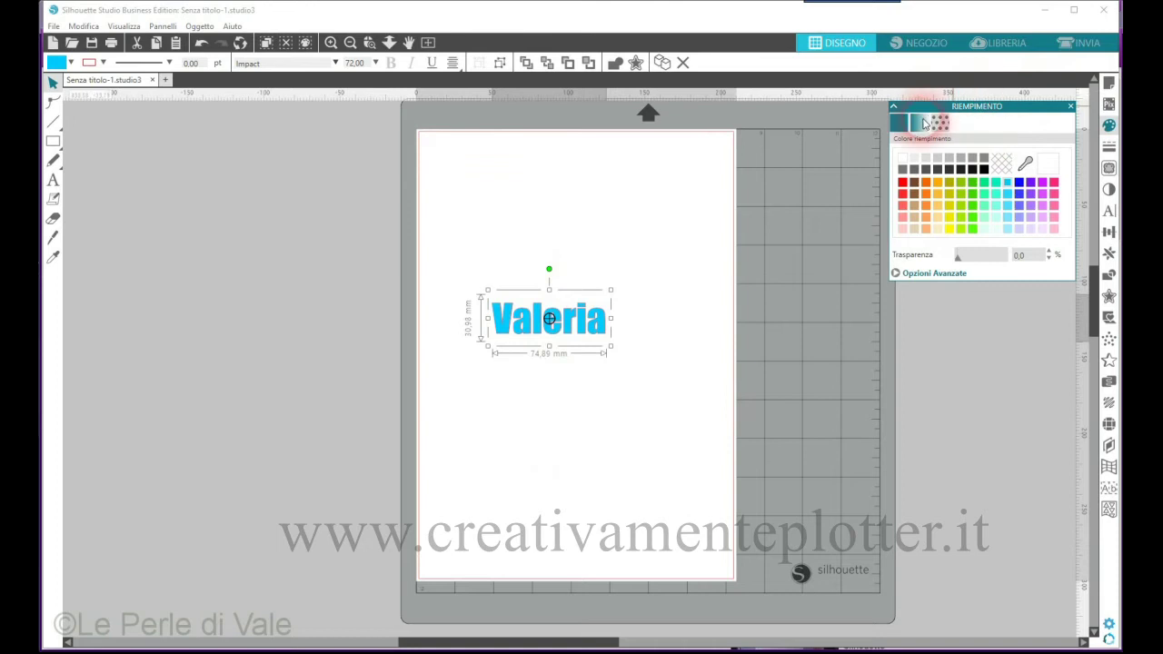
Give the name text a solid outline with a thickness of 3 pt.
left_click(1109, 146)
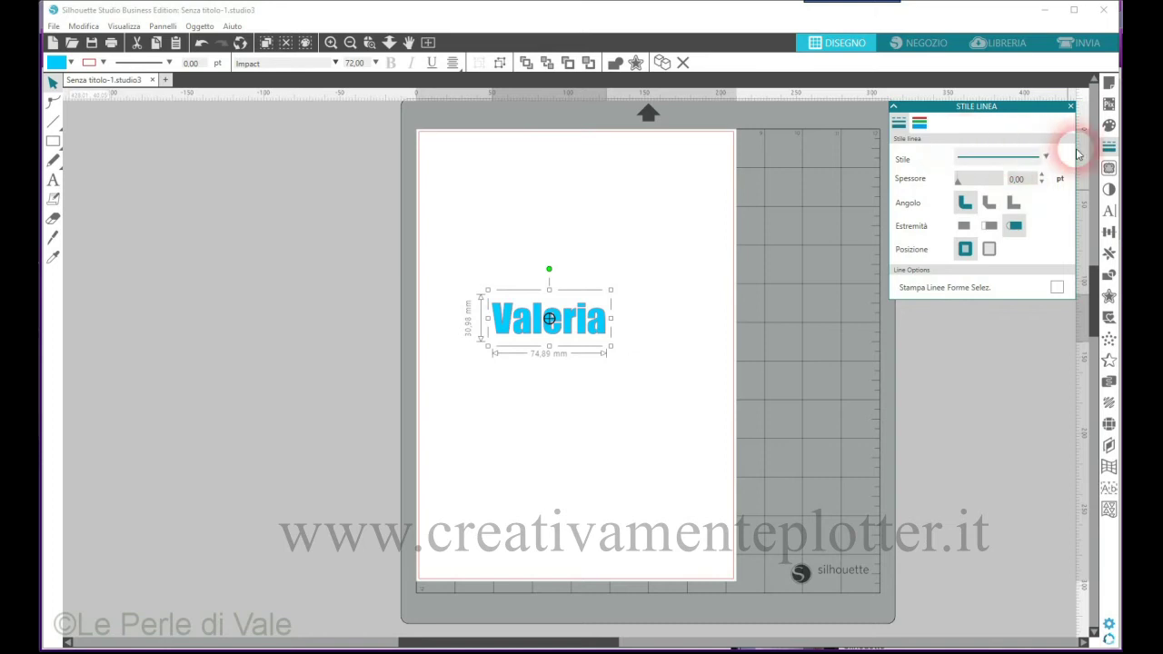
left_click(1045, 158)
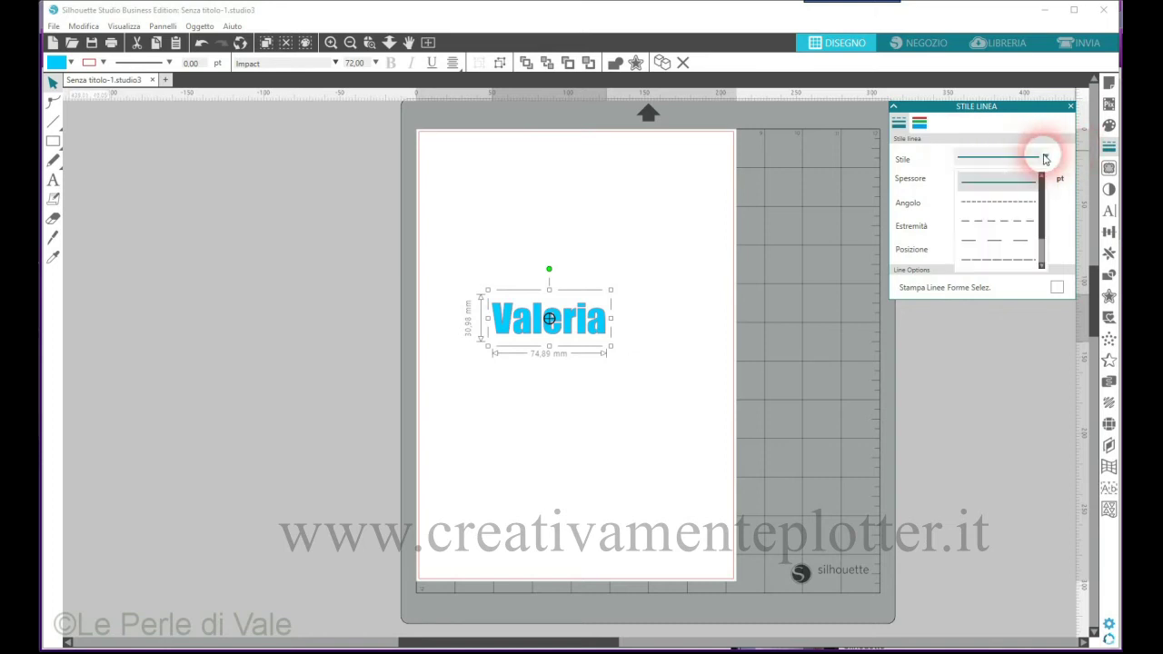
left_click(999, 182)
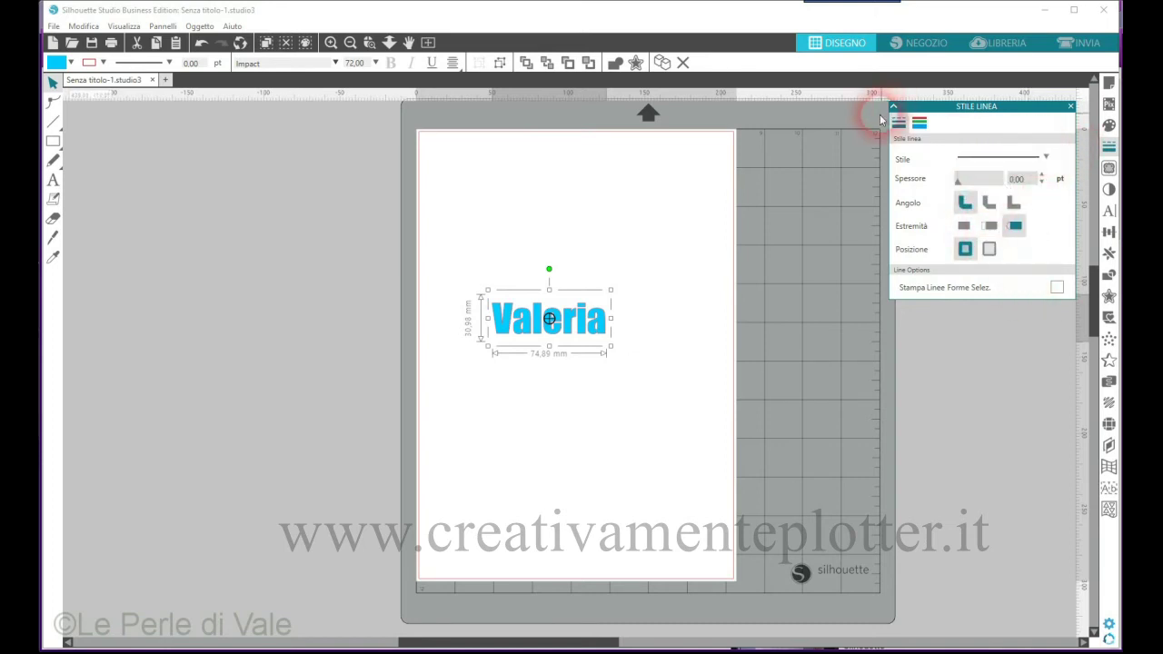
left_click(1045, 182)
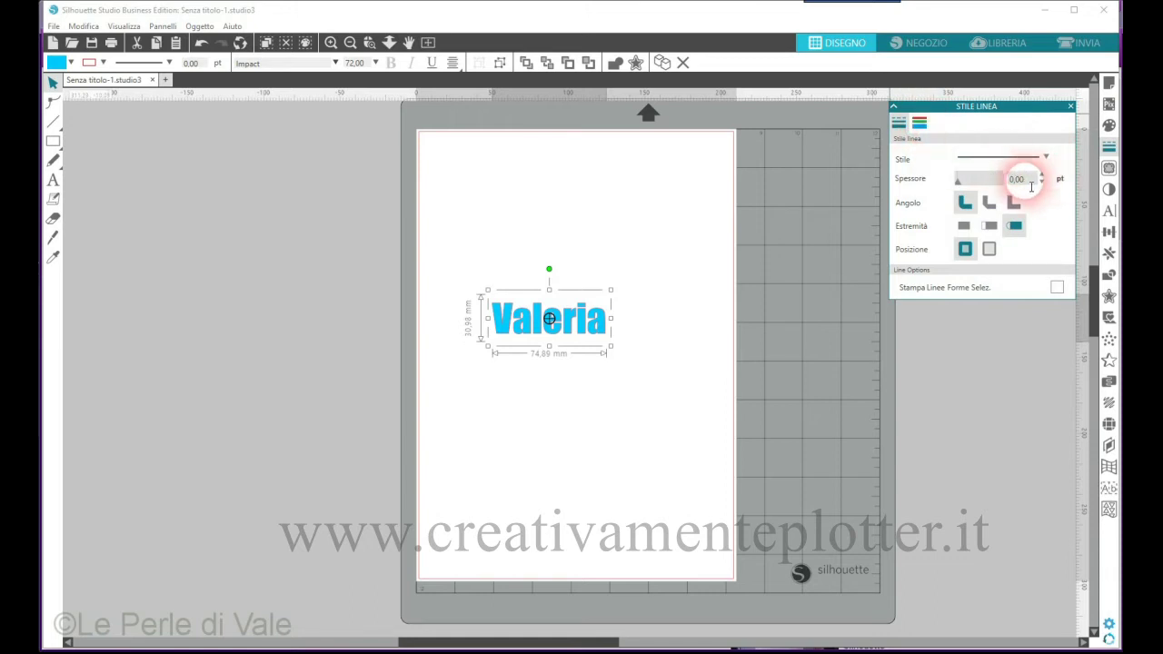
left_click(992, 163)
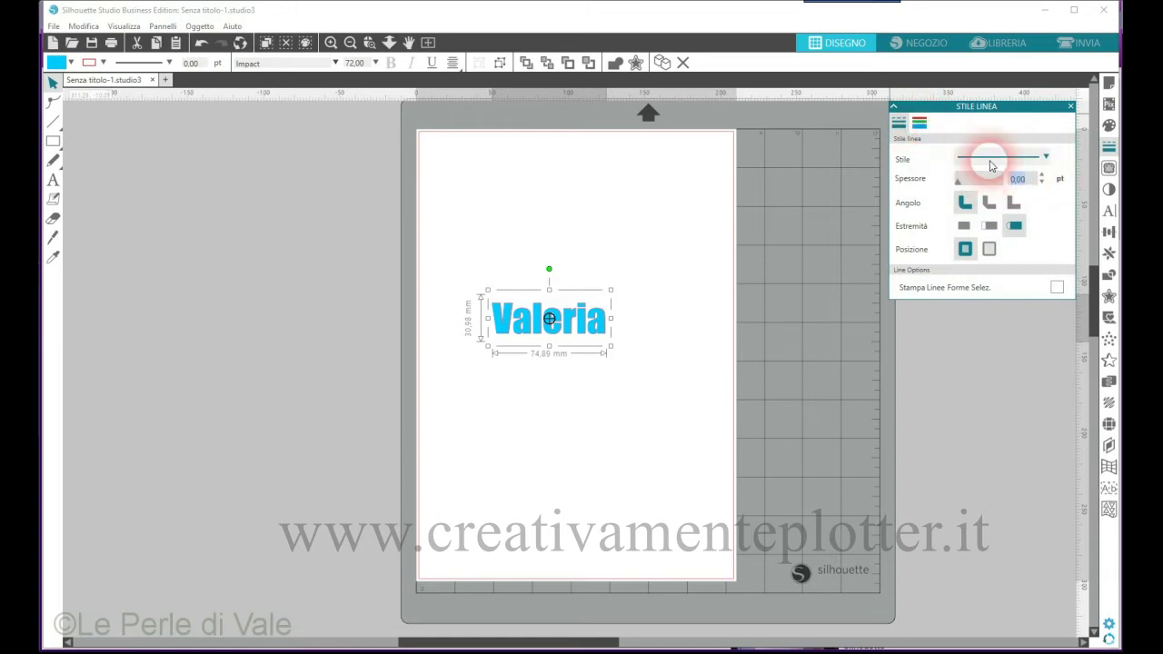
left_click(1027, 181)
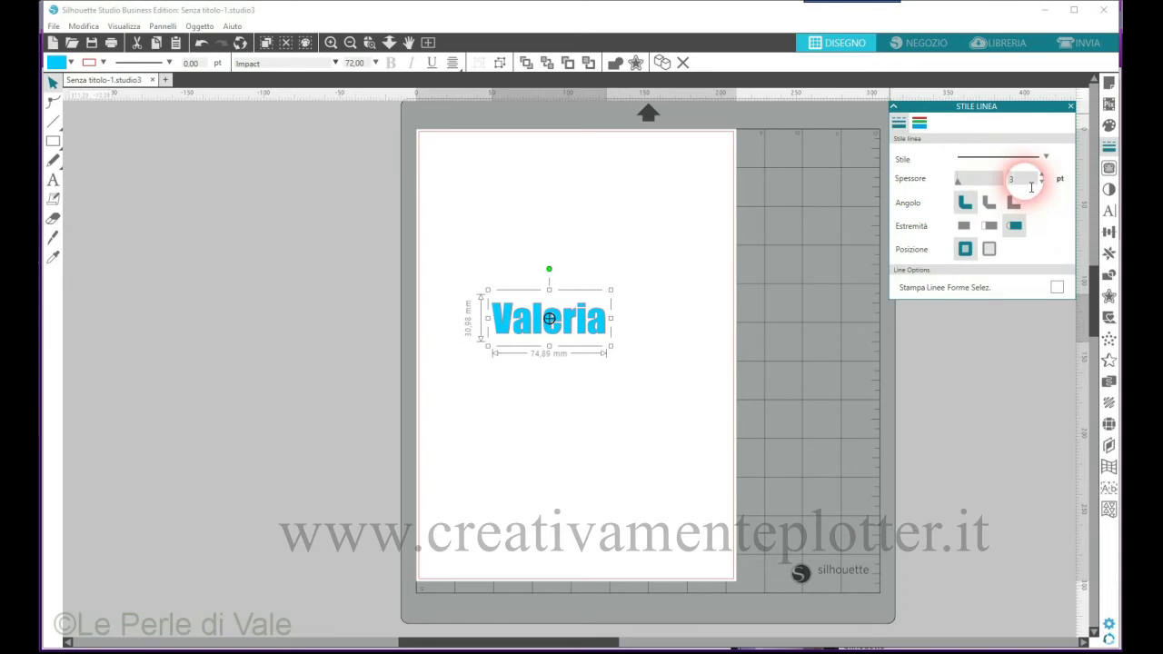
left_click(956, 178)
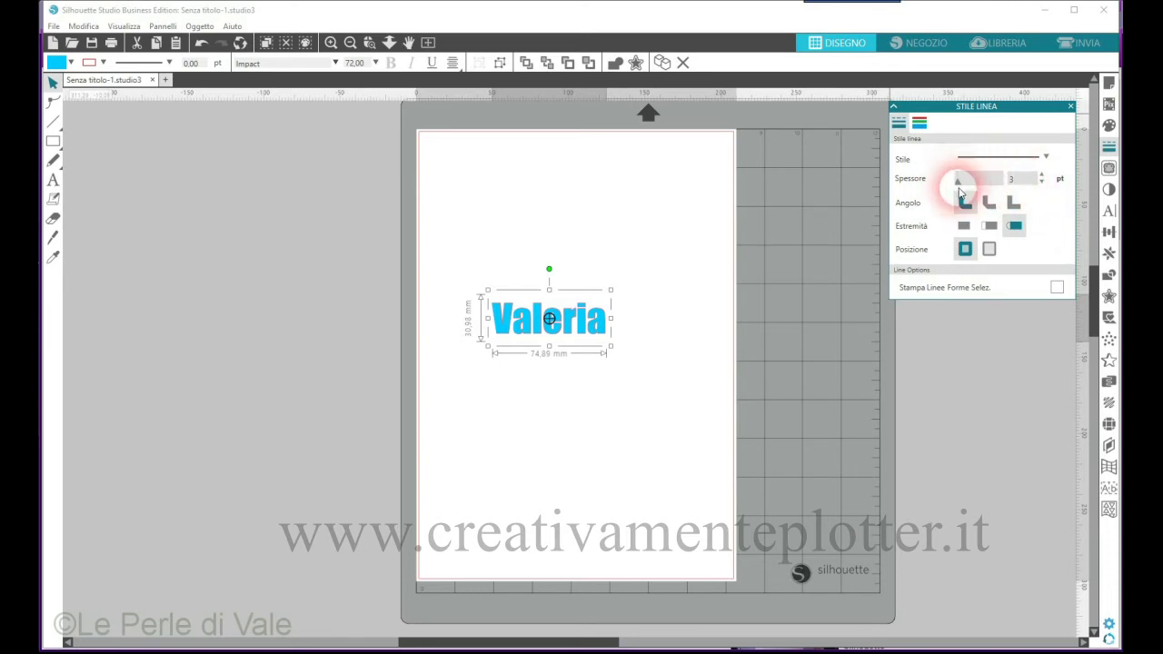
Change the outline colour of the name text to dark grey and deselect it.
left_click(919, 122)
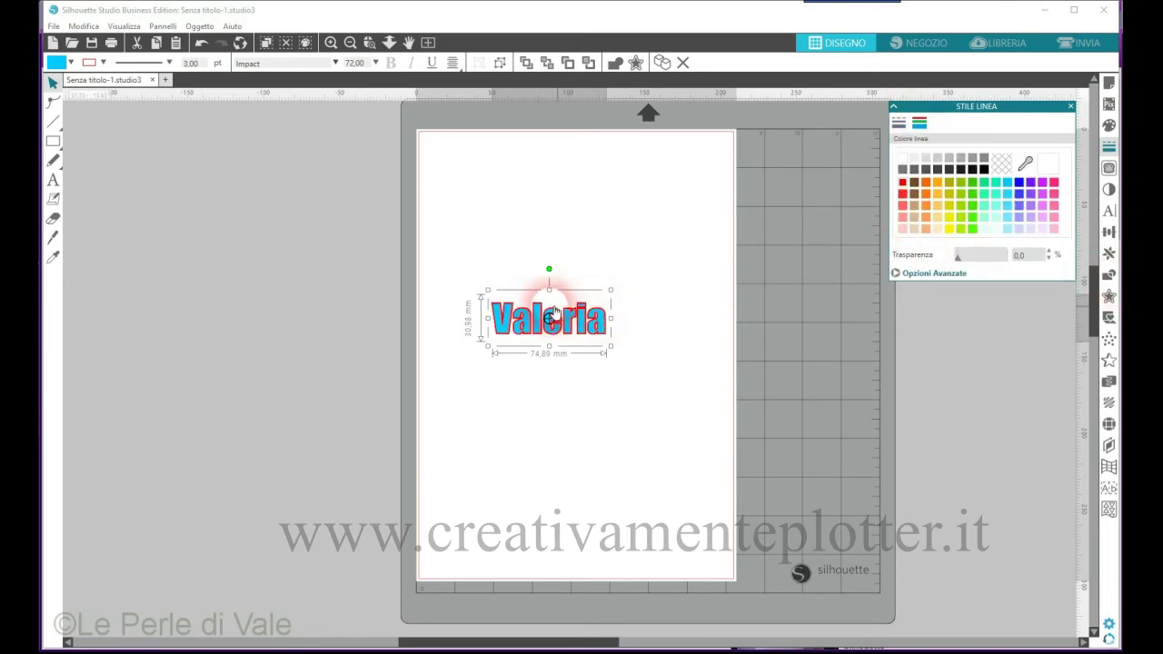
left_click(908, 171)
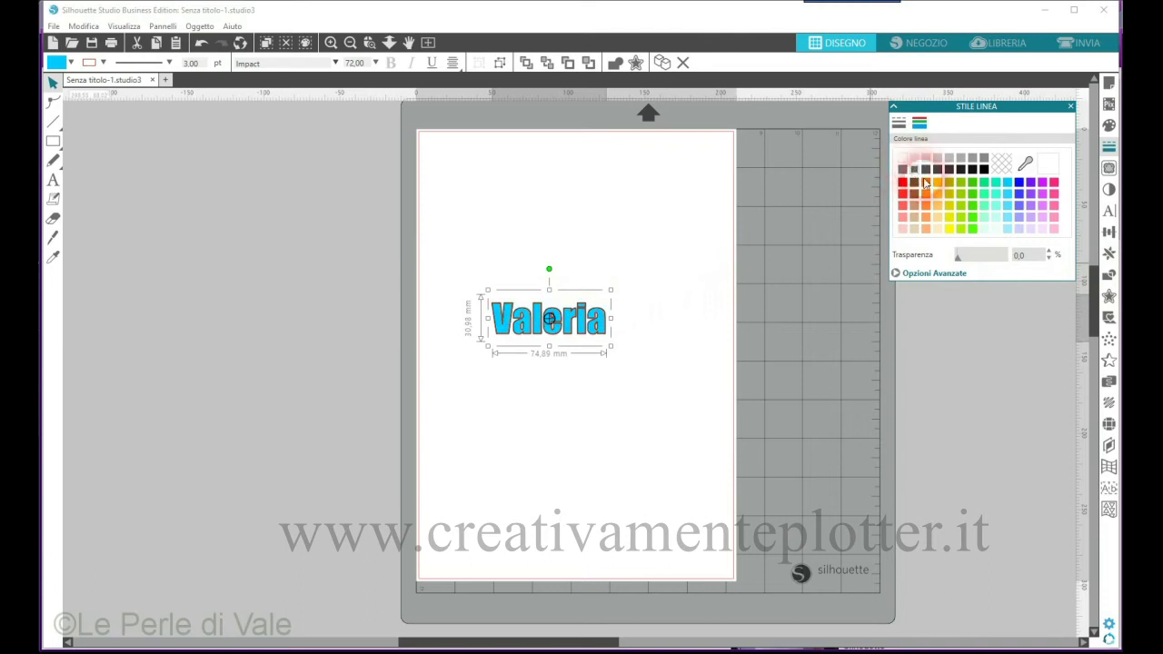
left_click(663, 368)
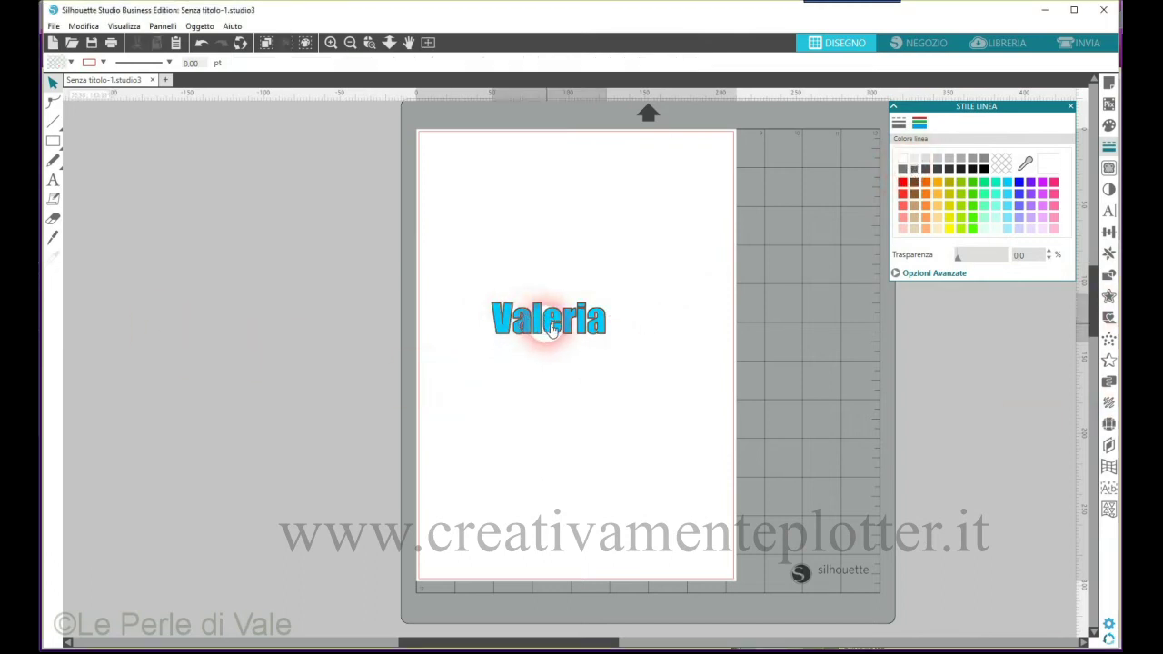
Ungroup the name text into separate letters and clear the selection.
left_click(540, 325)
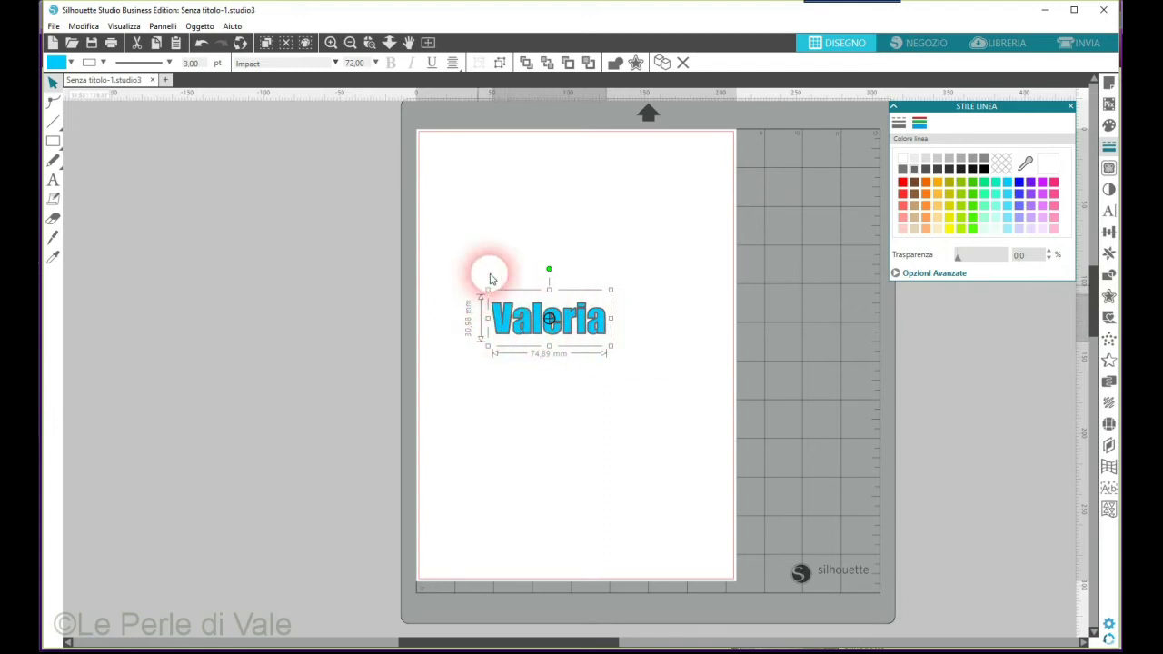
left_click(449, 260)
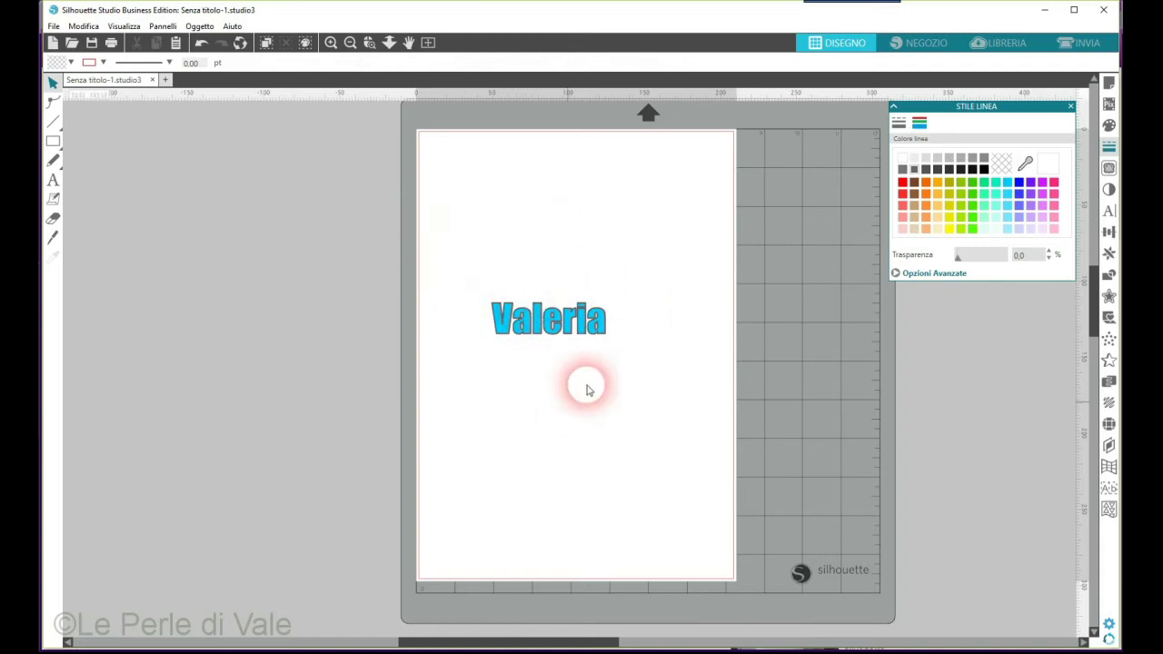
left_click_drag(469, 297, 643, 363)
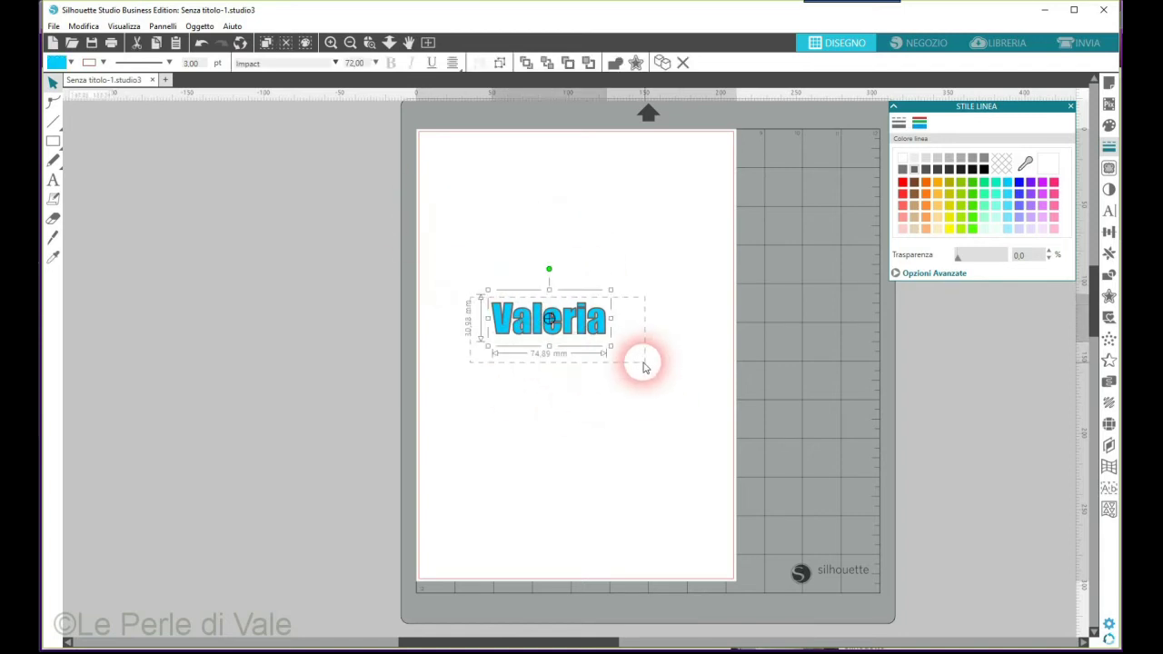
right_click(561, 329)
left_click(595, 506)
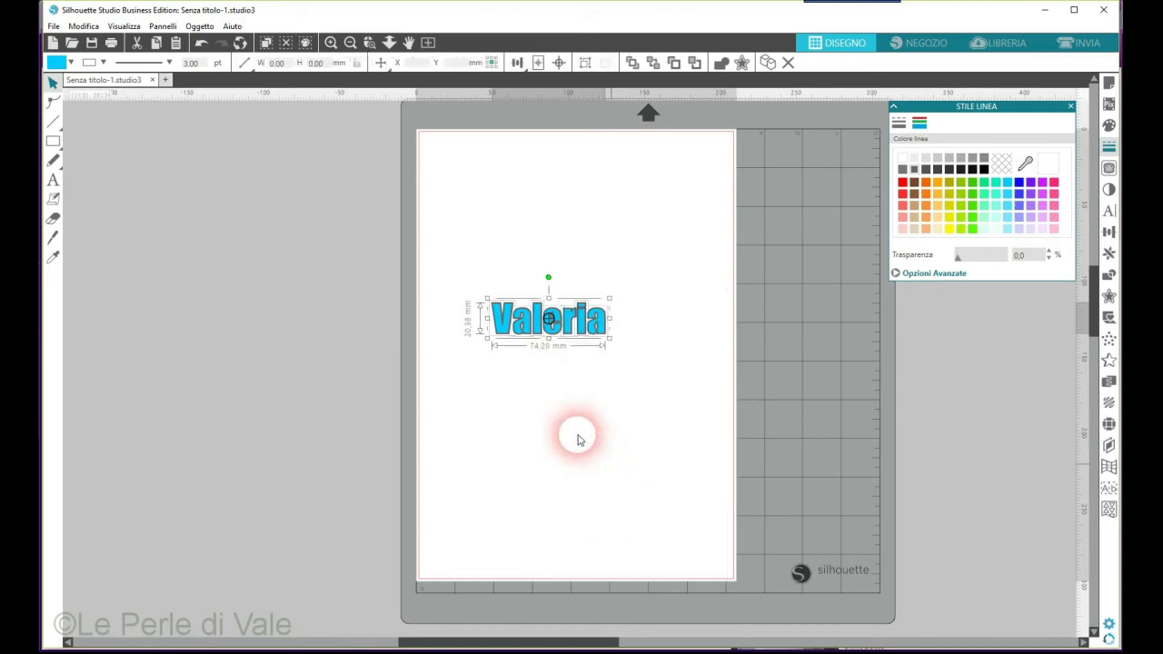
left_click(582, 436)
Move the individual letters up, down and sideways into a staggered arrangement about 92 mm wide and 44 mm high.
left_click_drag(531, 334, 555, 300)
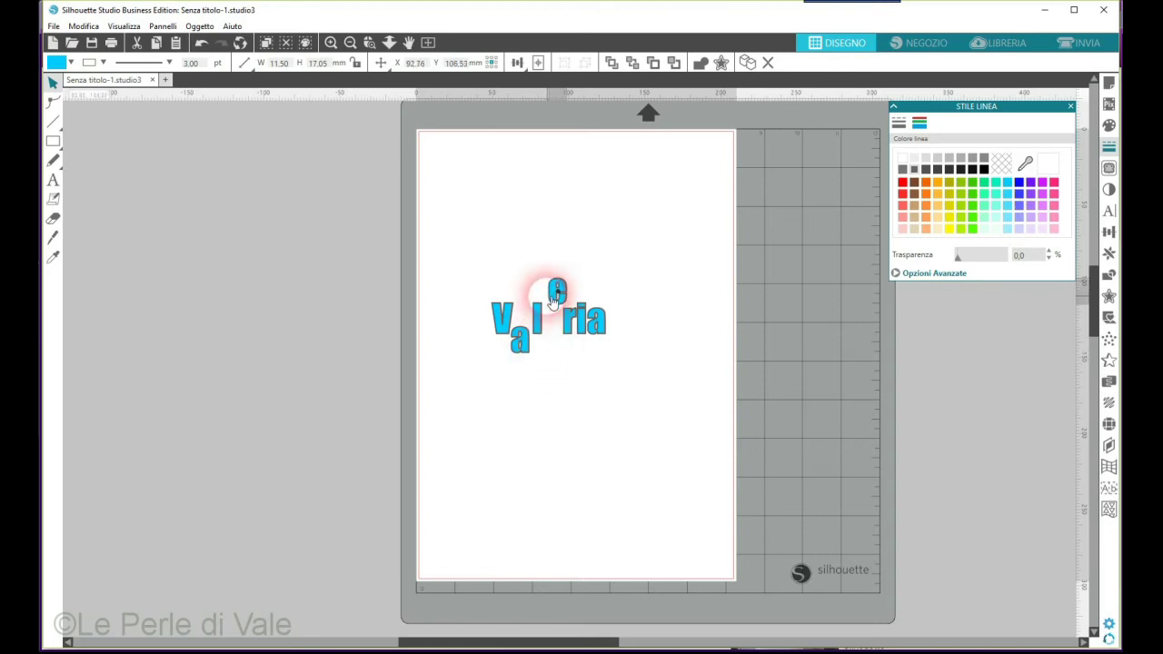
left_click(531, 290)
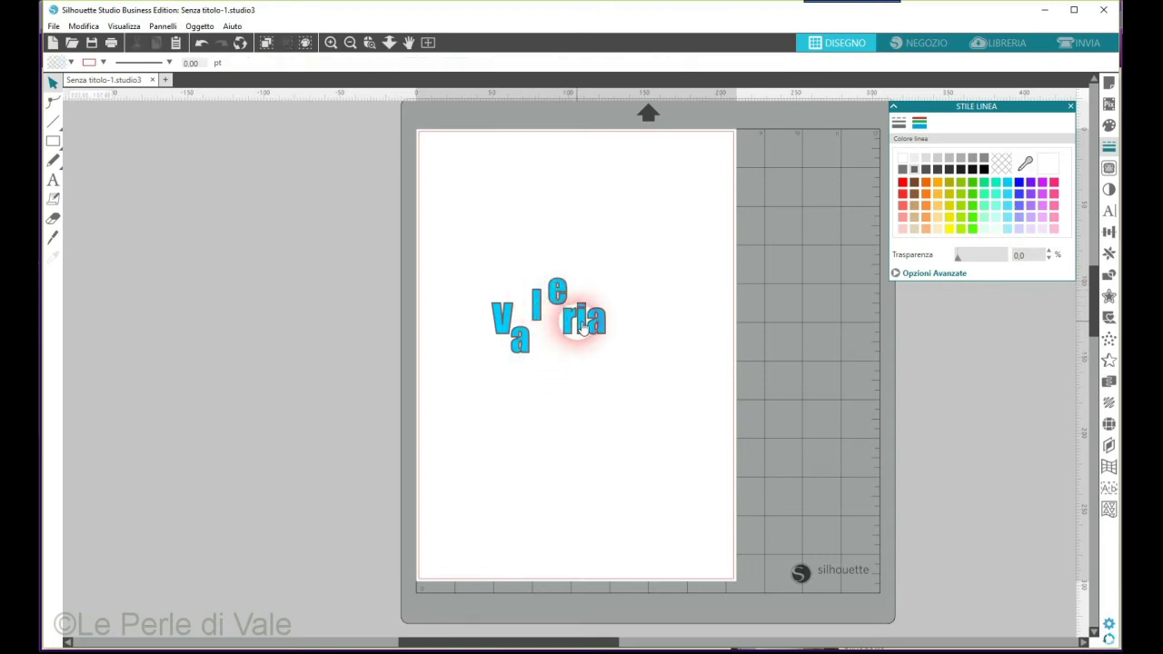
mouse_move(605, 327)
left_mouse_down()
mouse_move(622, 323)
mouse_move(599, 313)
left_mouse_up()
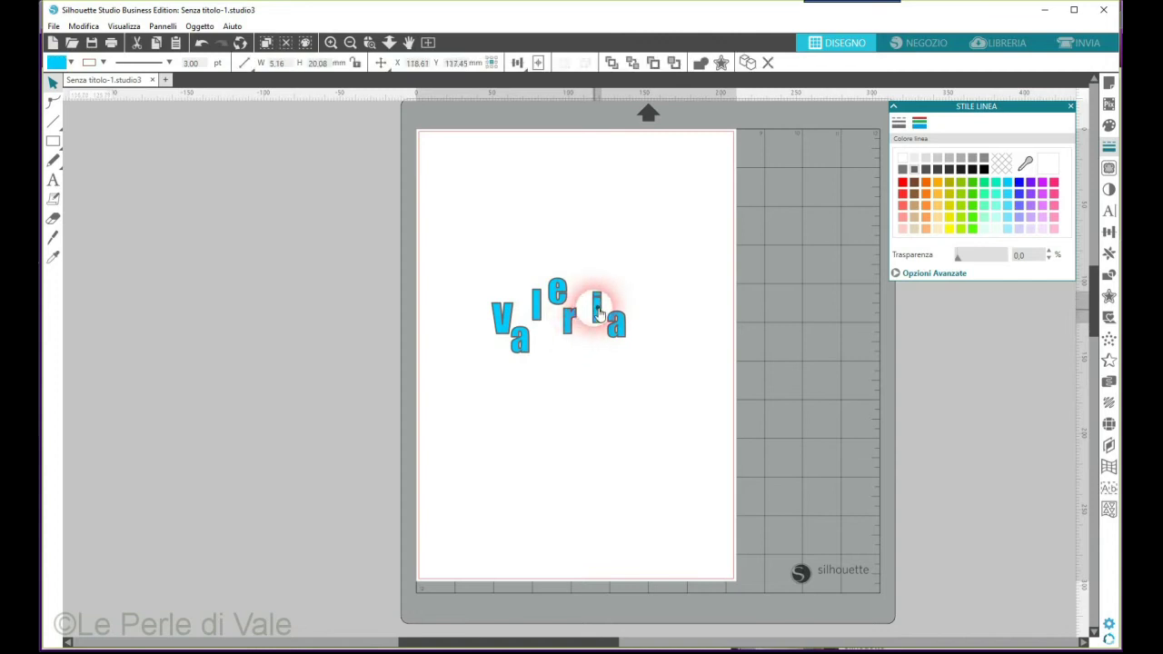
left_click(572, 320)
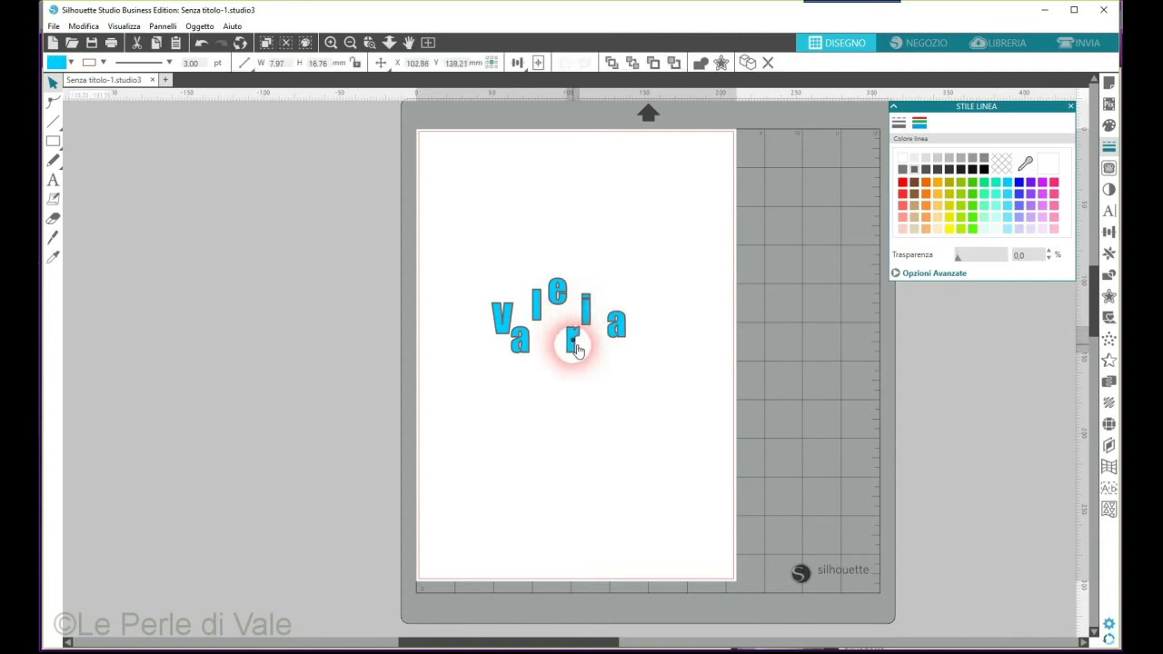
left_click(465, 298)
left_click(496, 320)
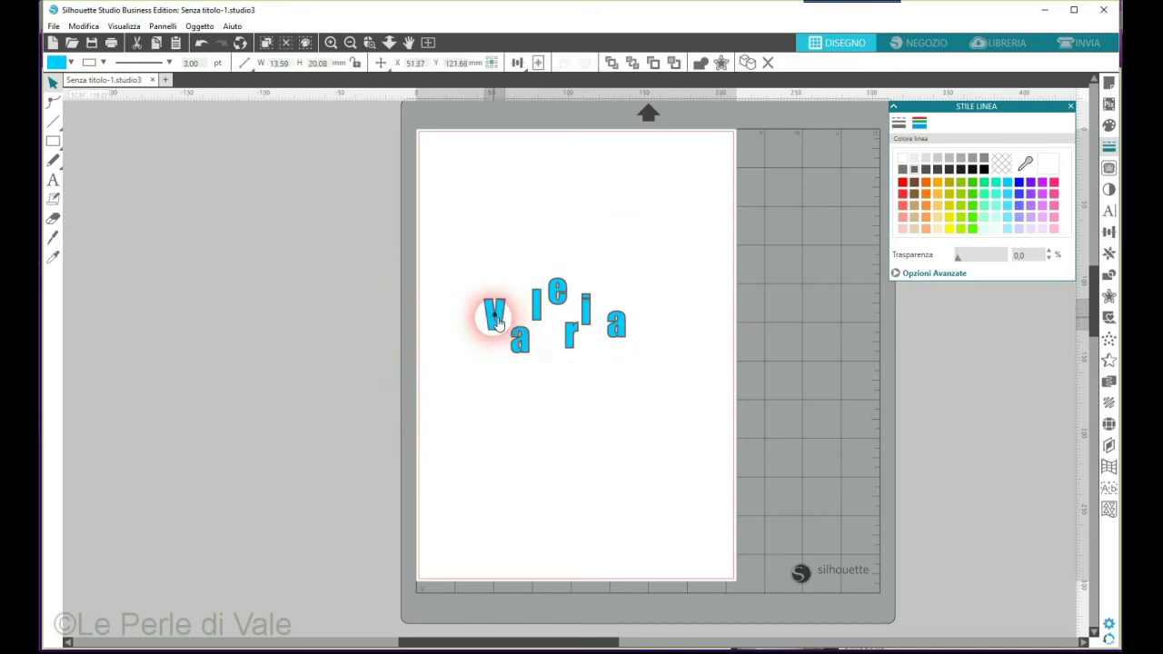
left_click(521, 340)
left_click(572, 336)
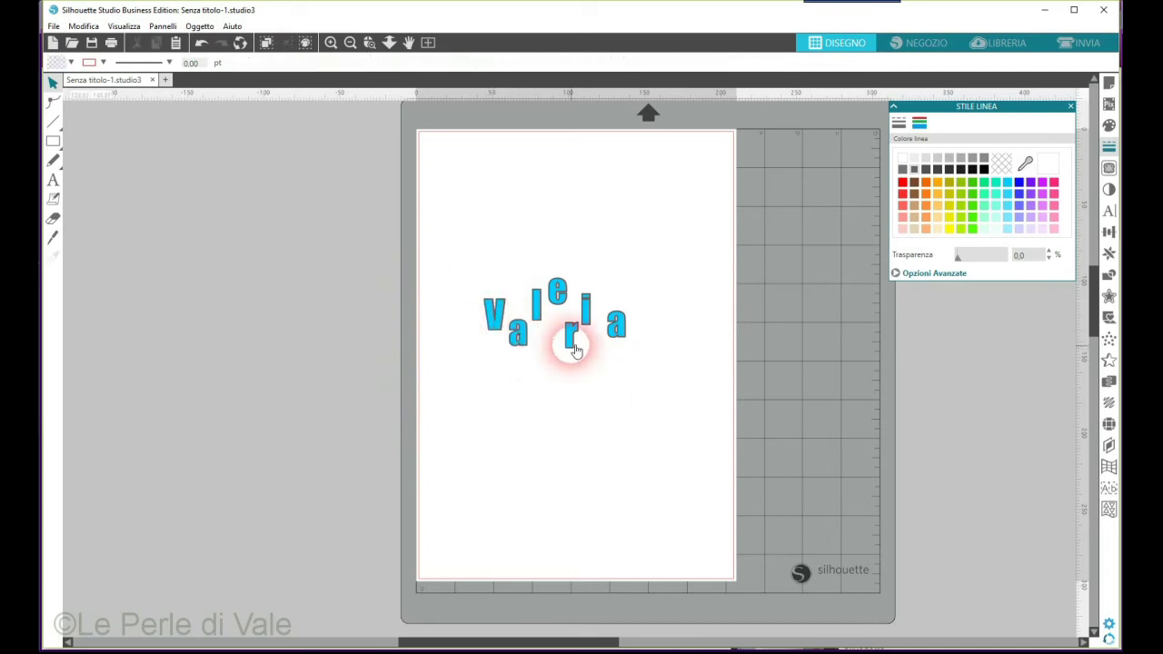
left_click_drag(573, 336, 569, 333)
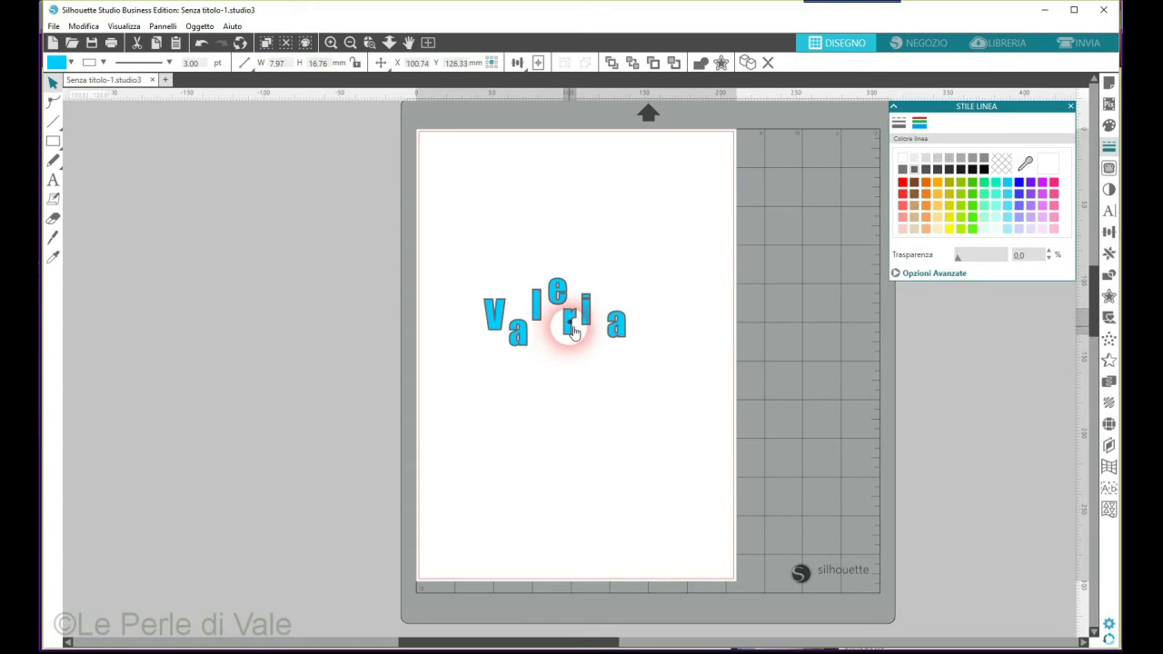
left_click(593, 322)
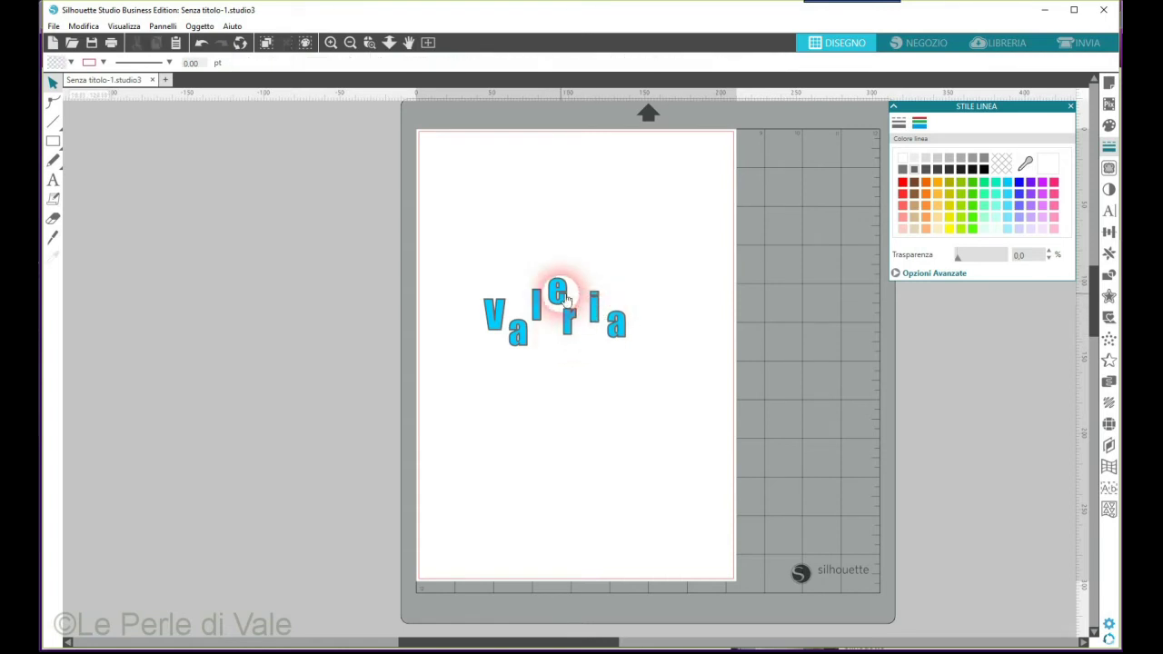
Select all the staggered letters and group them into one object.
left_click_drag(450, 242, 651, 406)
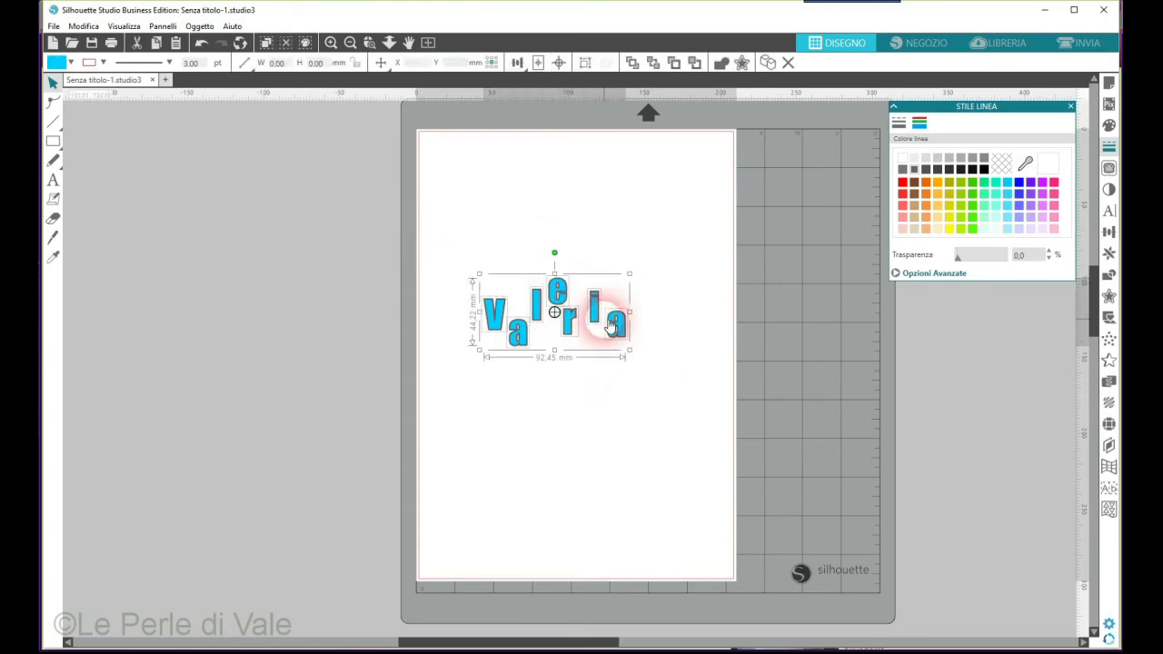
right_click(603, 325)
left_click(647, 507)
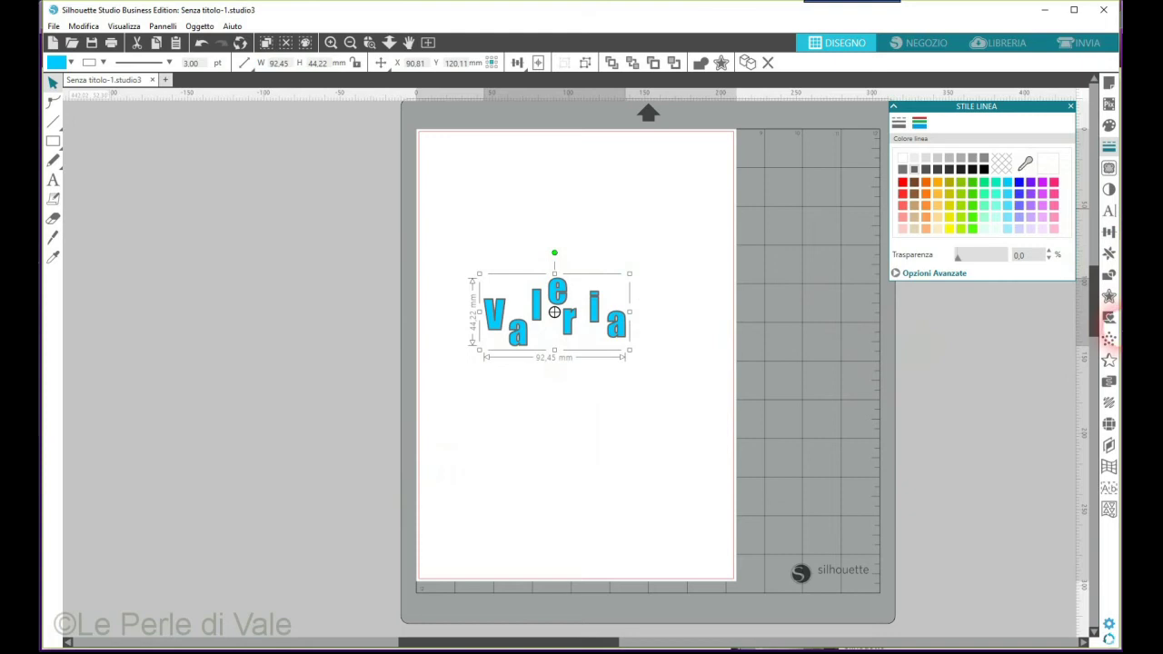
Add an external offset with rounded corners around the grouped name at a distance of 8.20 mm.
left_click(1108, 299)
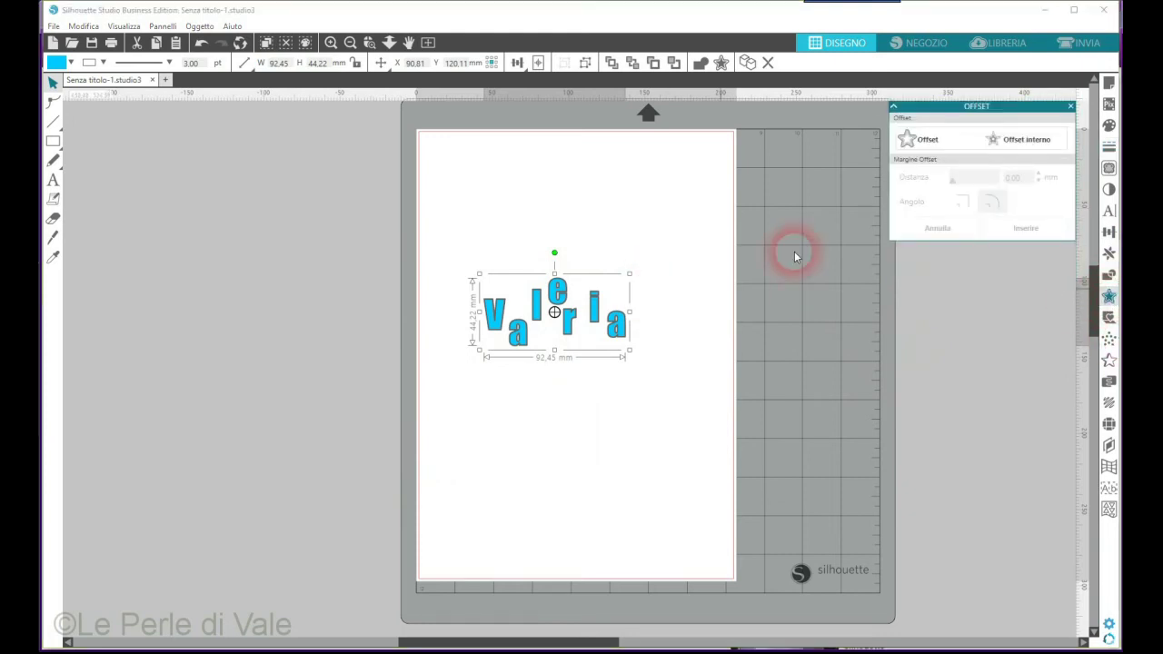
left_click(927, 140)
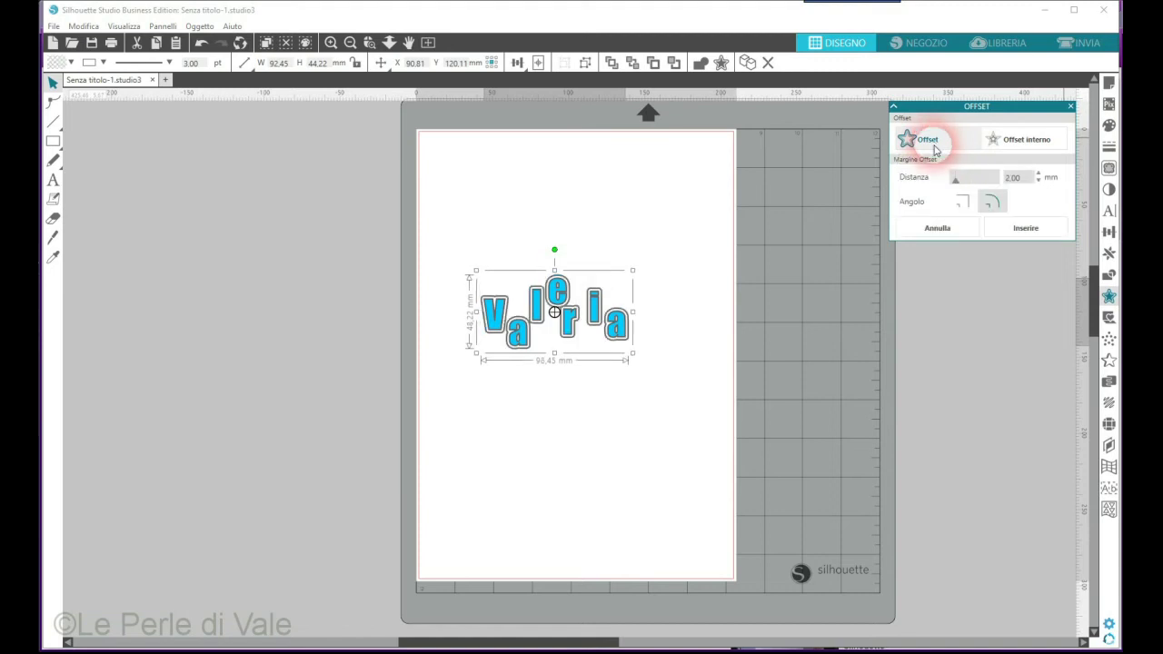
left_click(1025, 177)
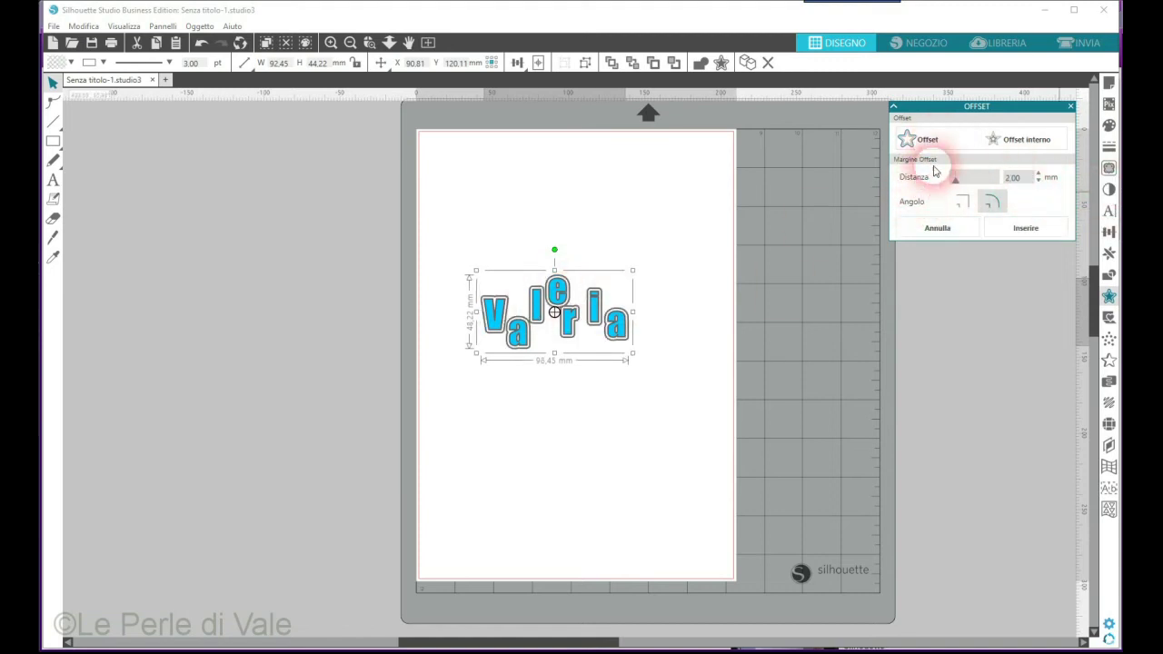
left_click_drag(957, 179, 969, 180)
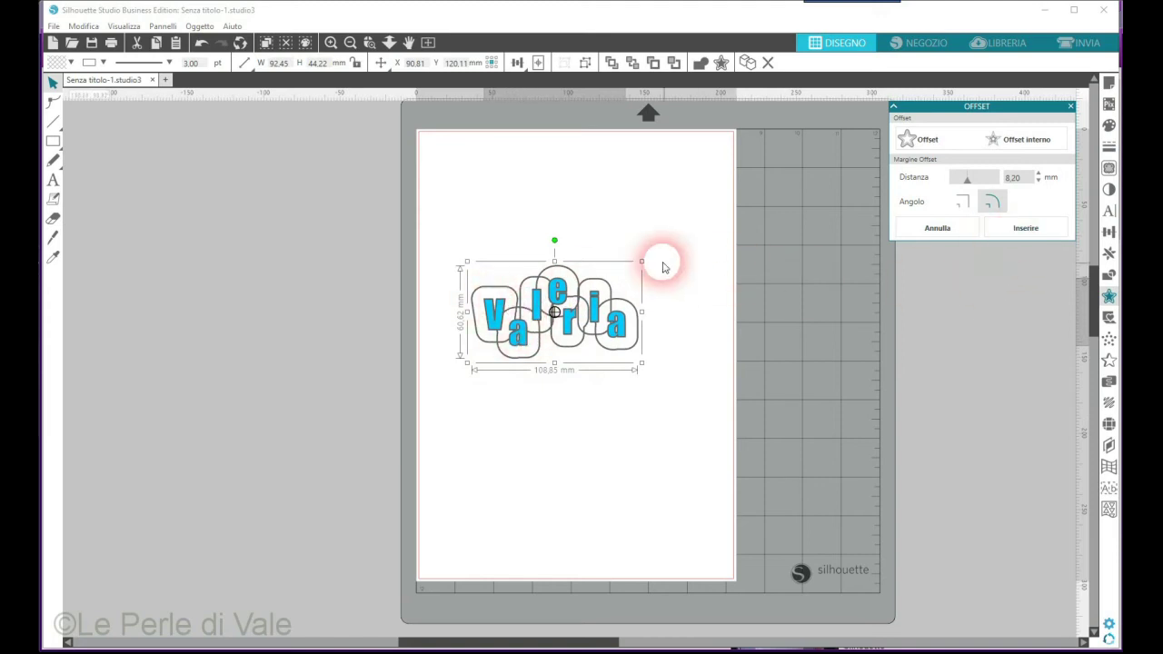
left_click(1026, 228)
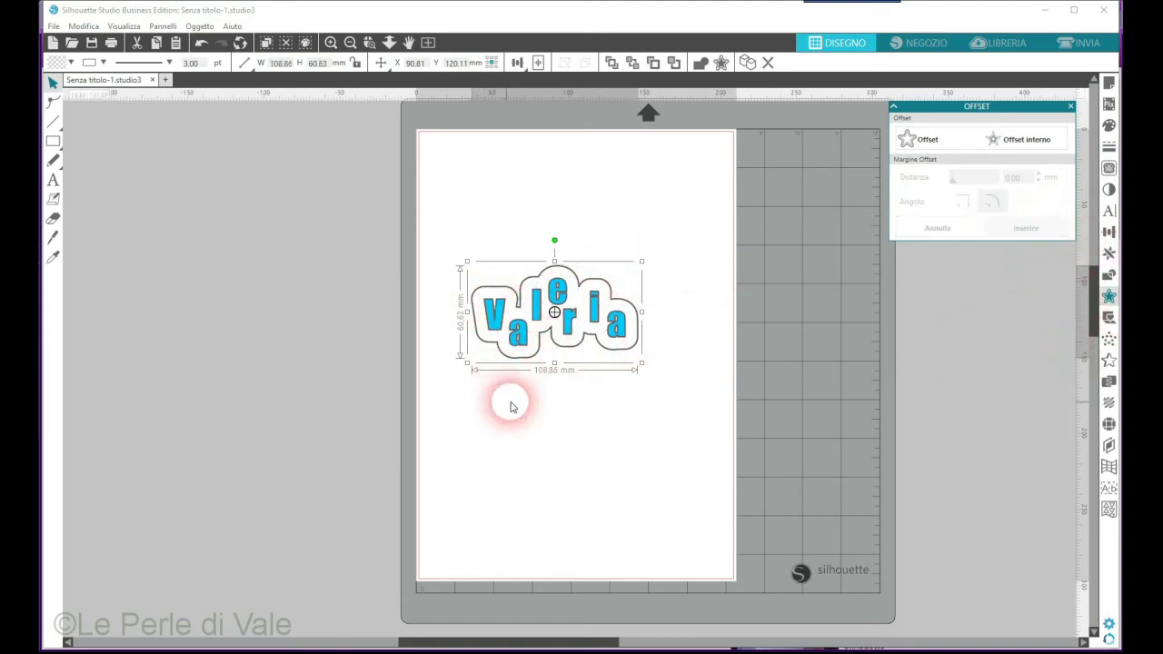
Move the name down off the offset shape and fill the offset shape with pale aqua green.
left_click(618, 391)
left_click_drag(595, 310, 608, 416)
left_click(584, 332)
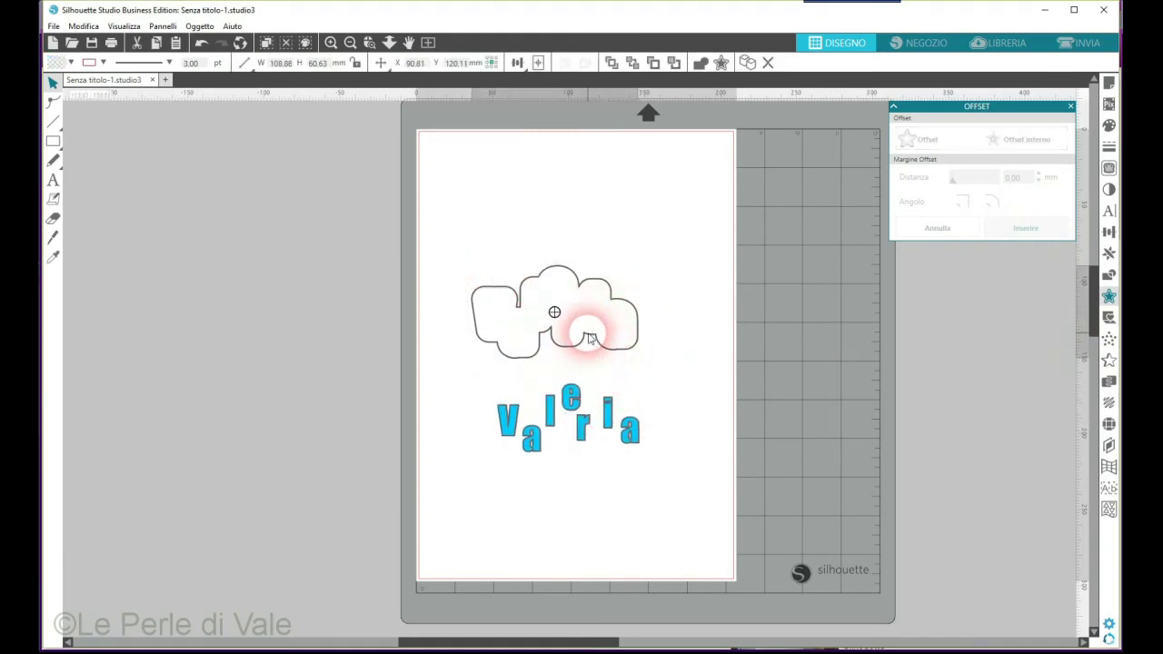
left_click(1109, 125)
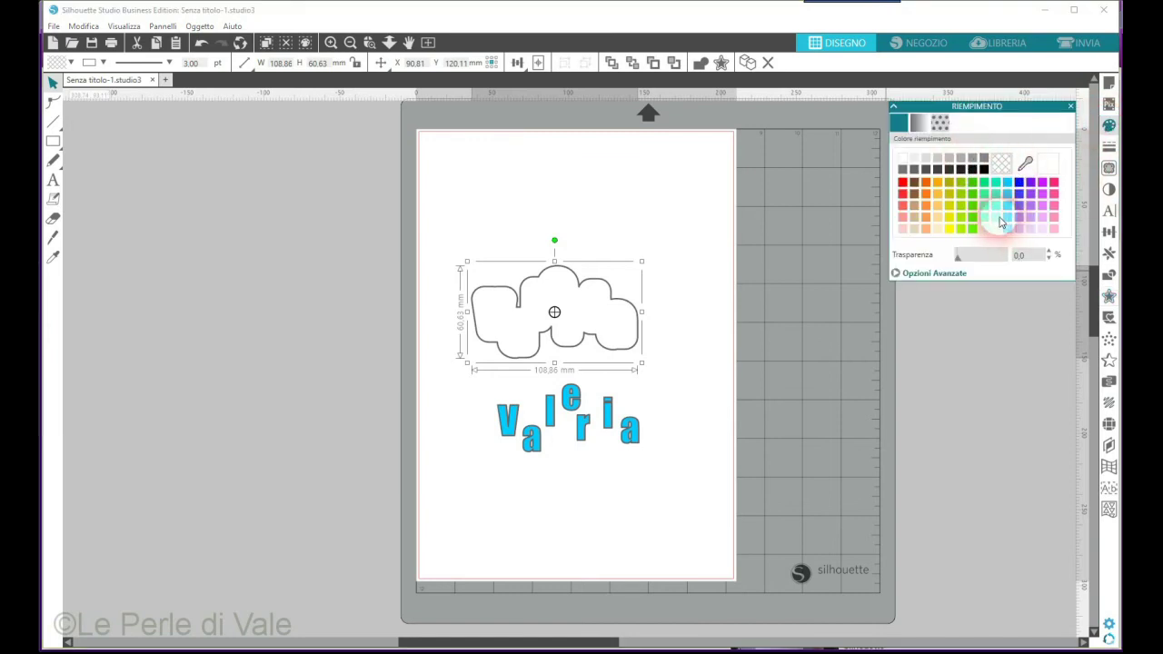
left_click(999, 221)
Move the name back onto the filled offset shape and align the two on their horizontal centres, leaving nothing selected.
left_click_drag(641, 416, 633, 329)
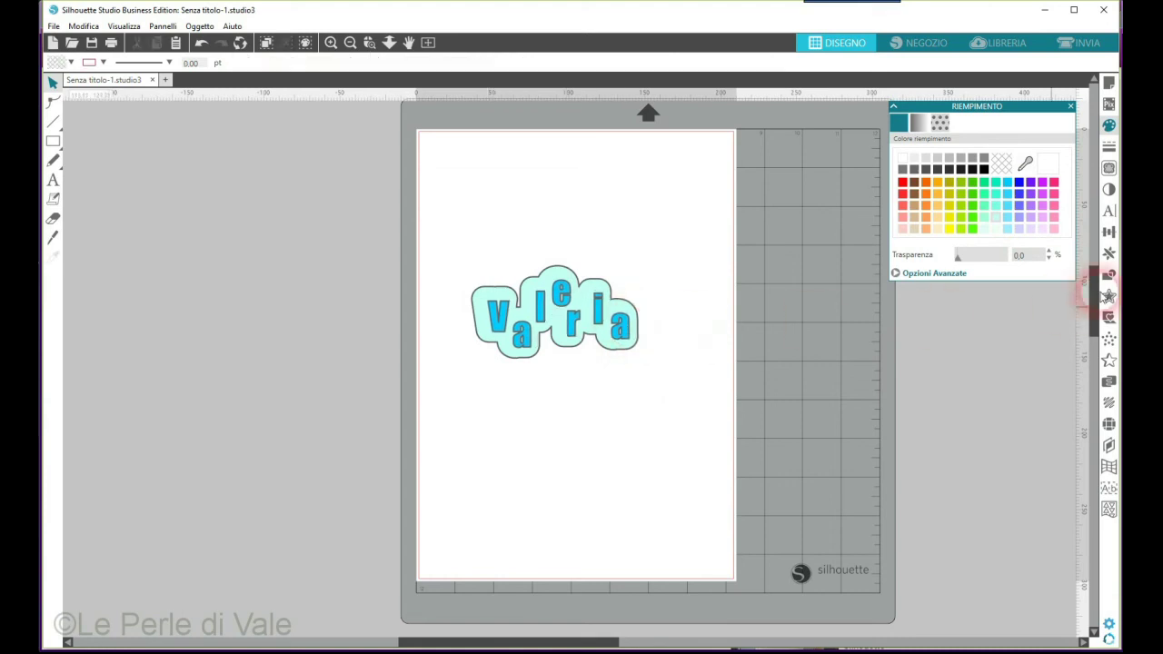
left_click_drag(455, 242, 633, 389)
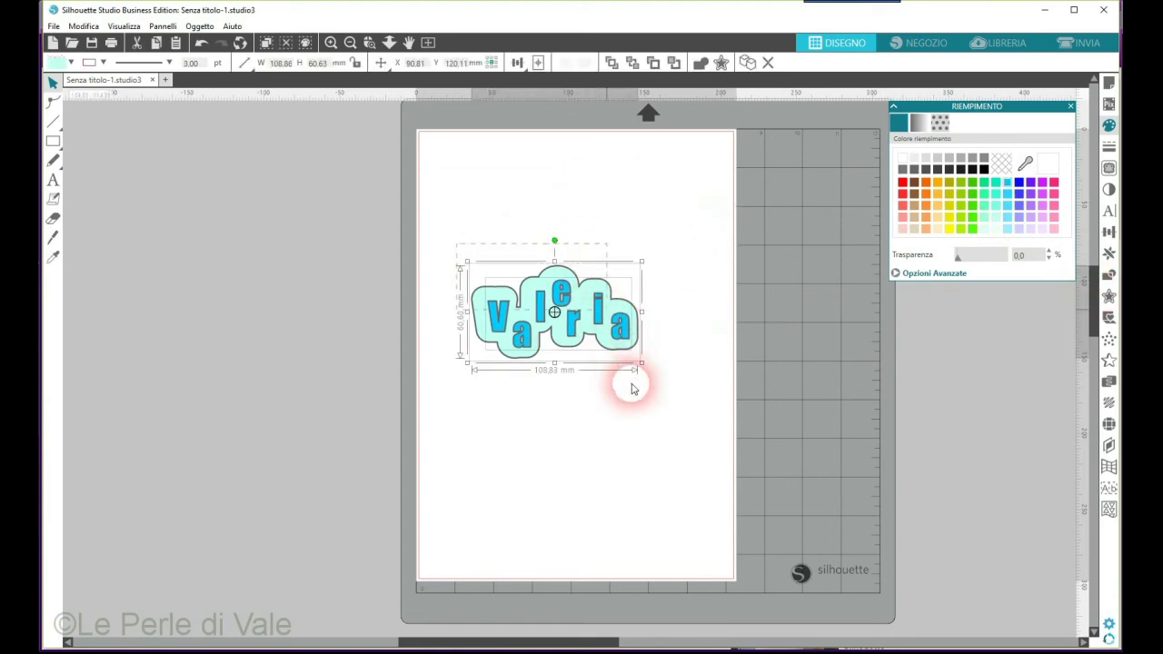
left_click(1107, 233)
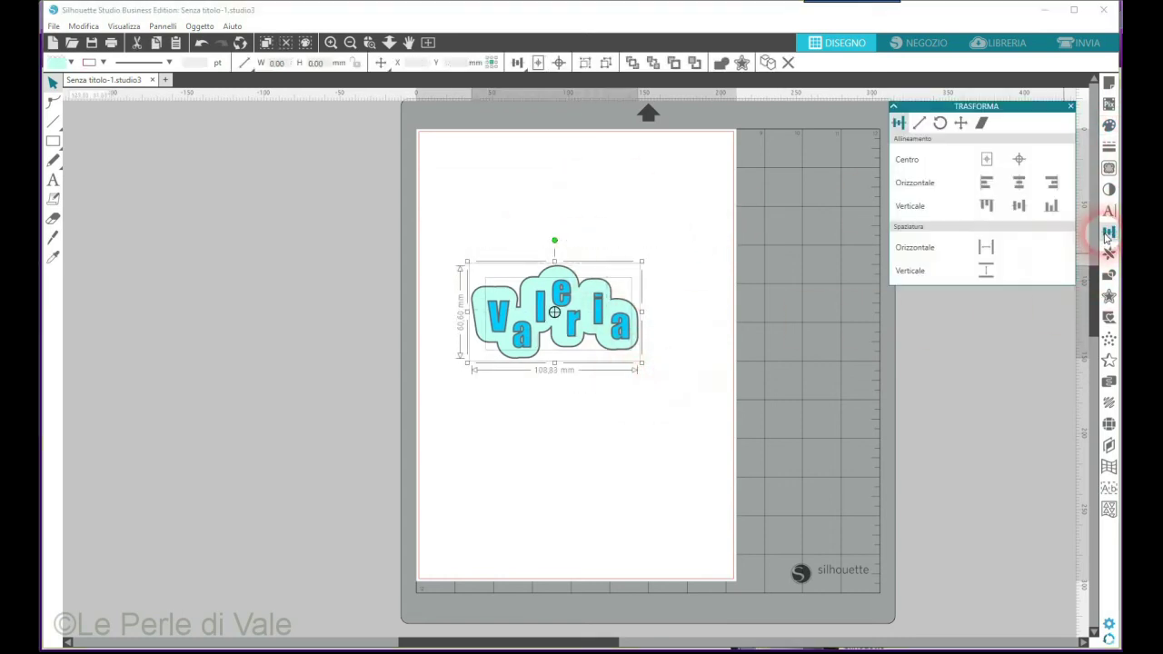
left_click(1018, 183)
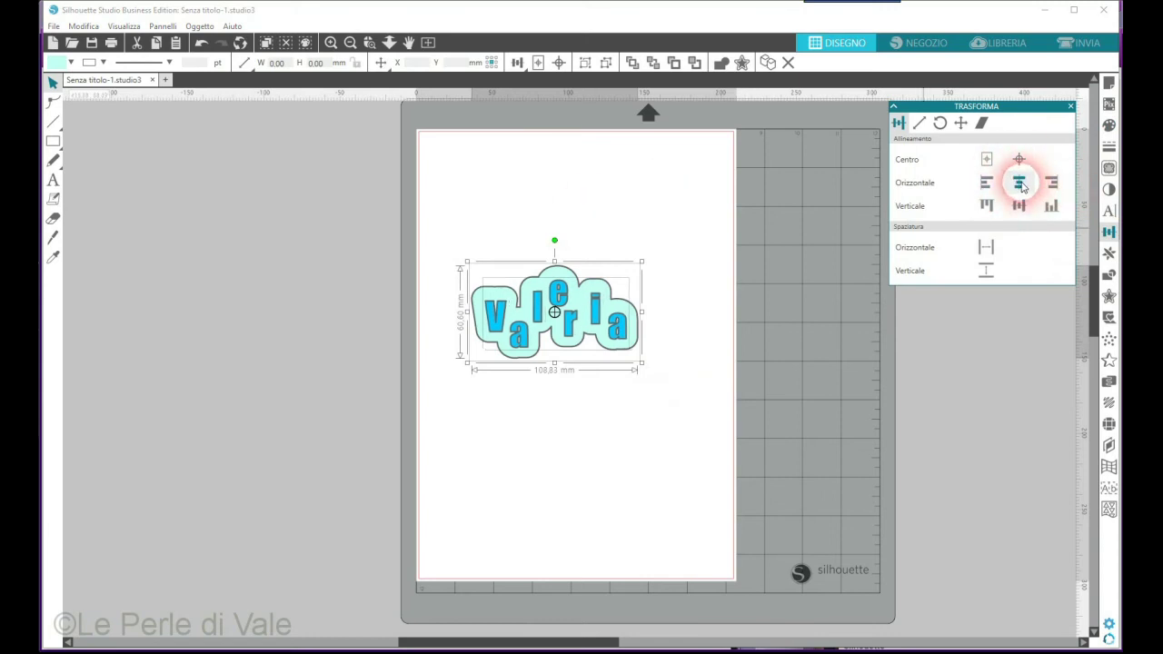
left_click(715, 312)
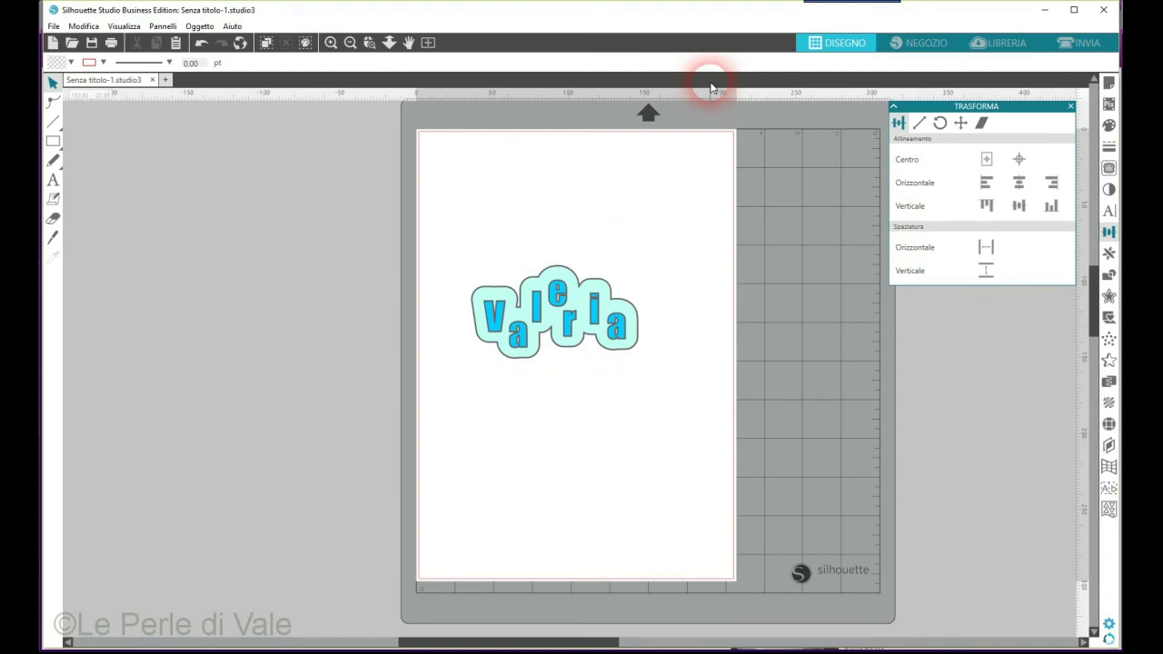
In the send view, set the name and offset shape to Ritaglia angolo for the cut, then clear the selection.
left_click(1081, 43)
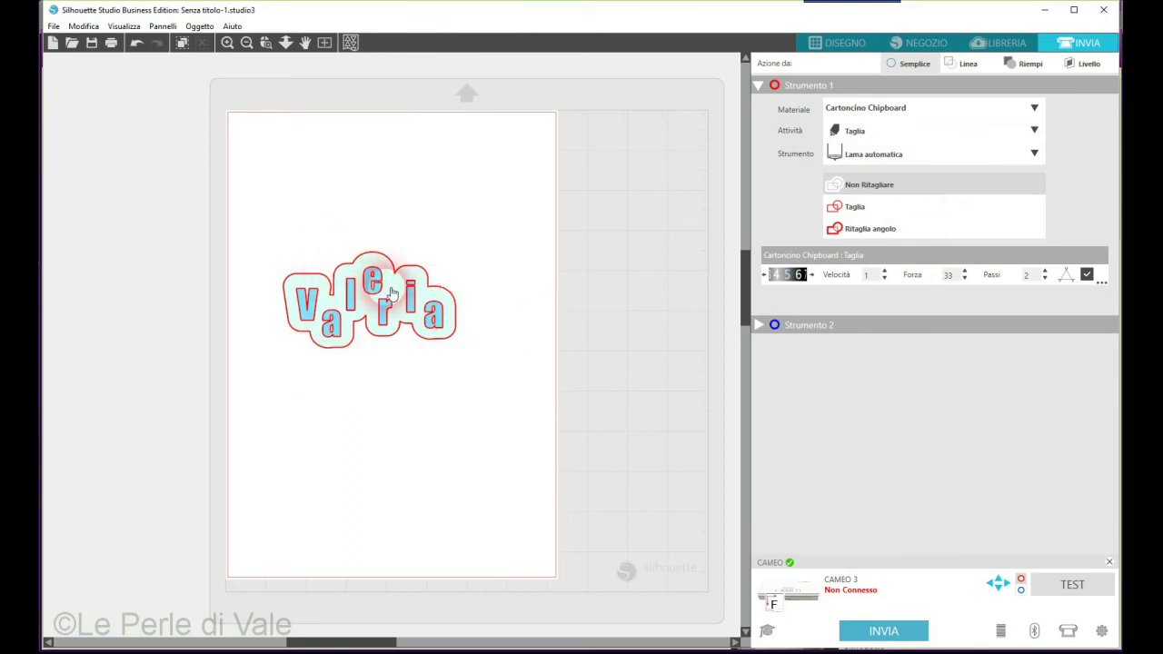
left_click(429, 303)
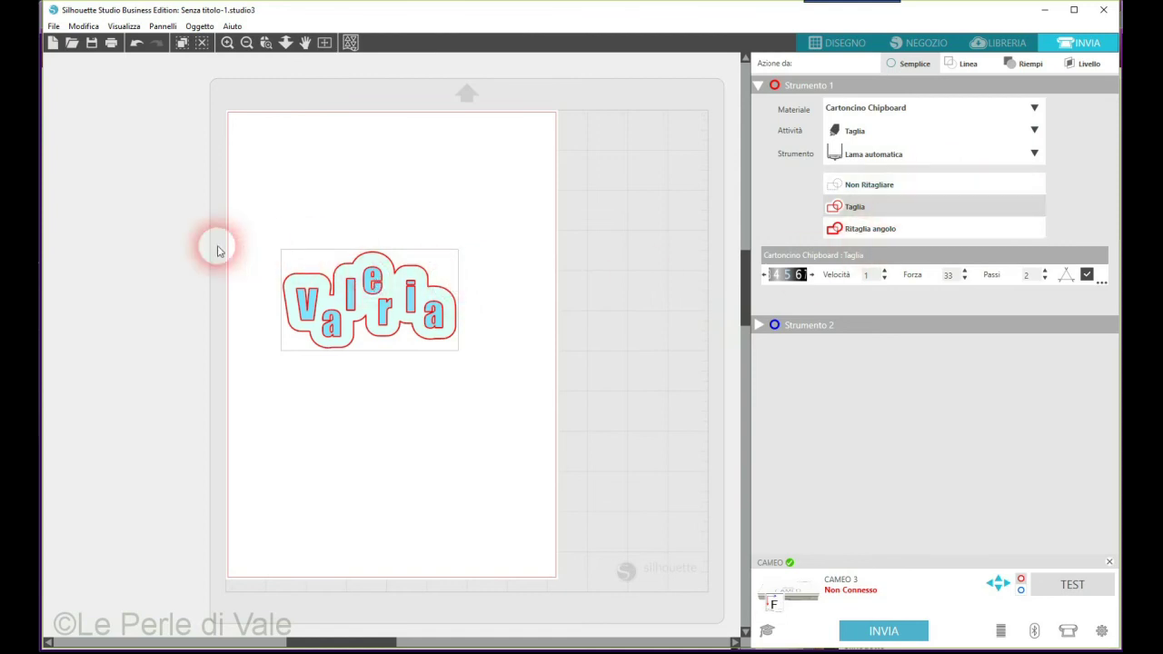
left_click_drag(275, 247, 467, 381)
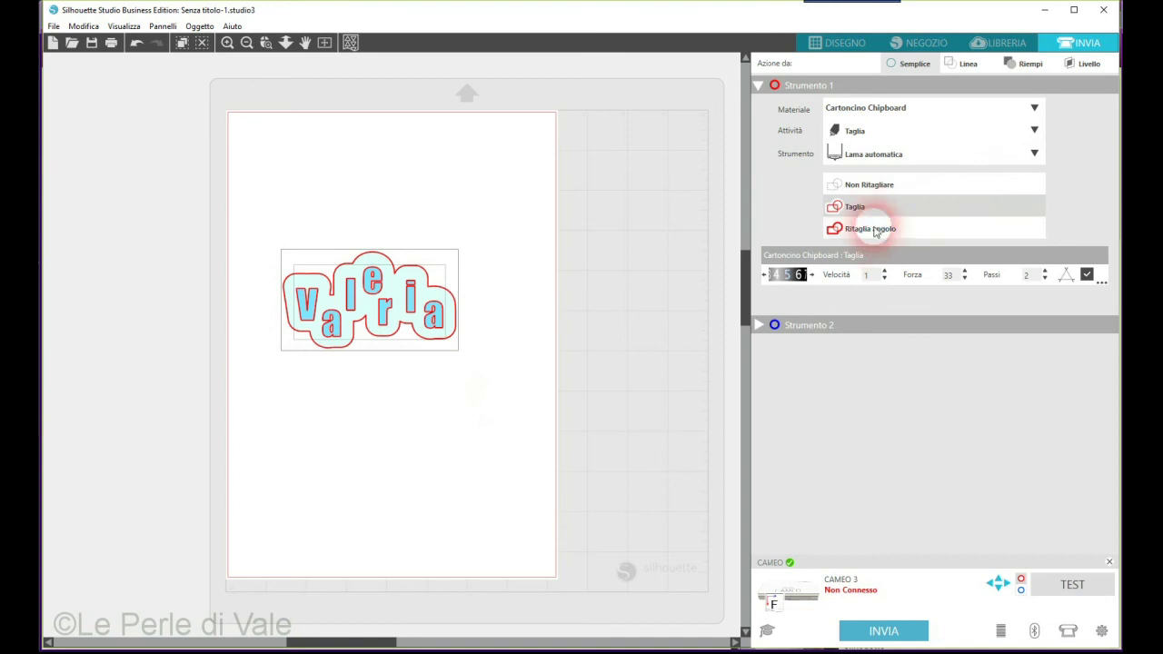
left_click(877, 233)
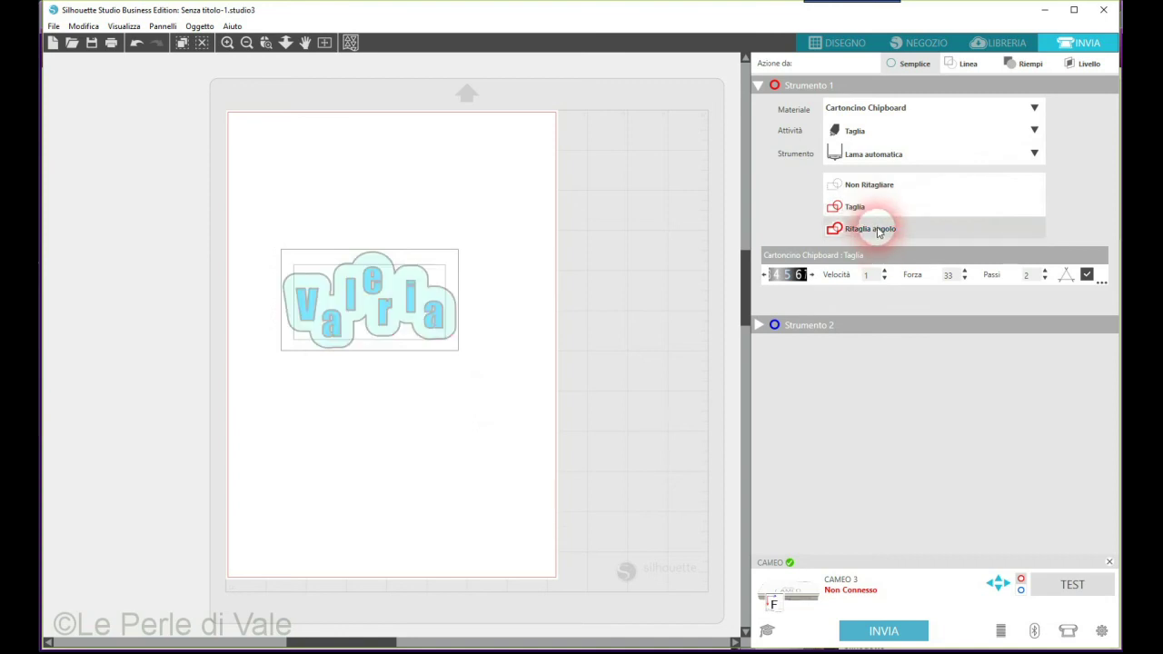
left_click(443, 434)
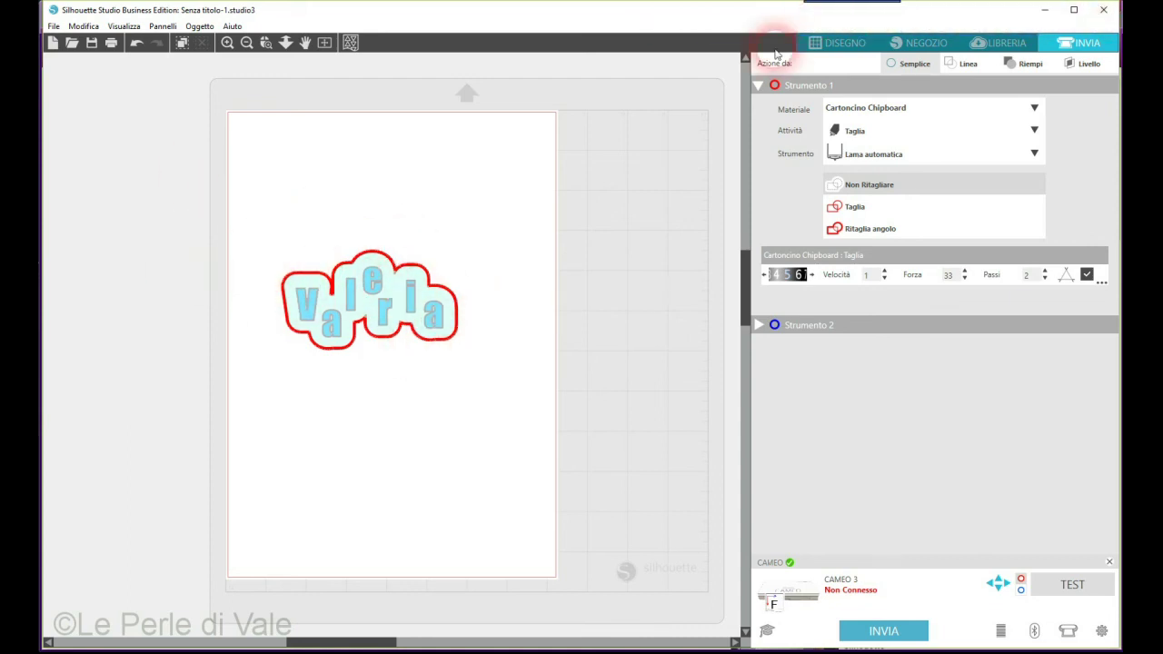
Return to the design view and add Tipo 1 registration marks to the page.
left_click(833, 46)
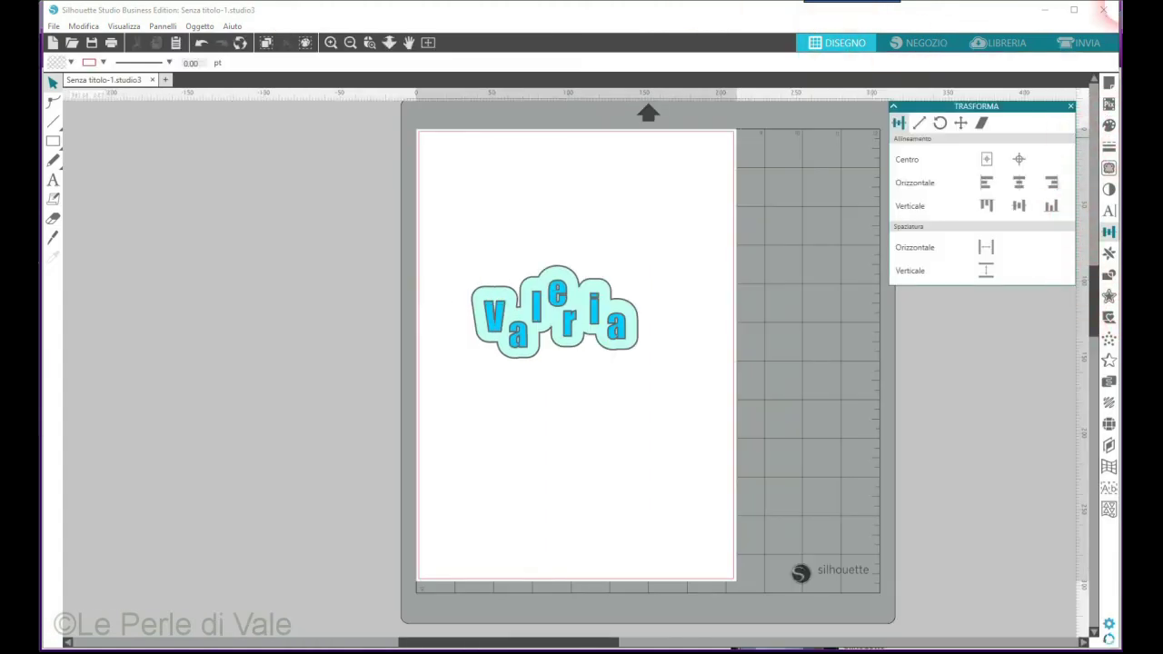
left_click(1108, 83)
left_click(940, 121)
left_click(1002, 164)
left_click(1058, 156)
left_click(979, 206)
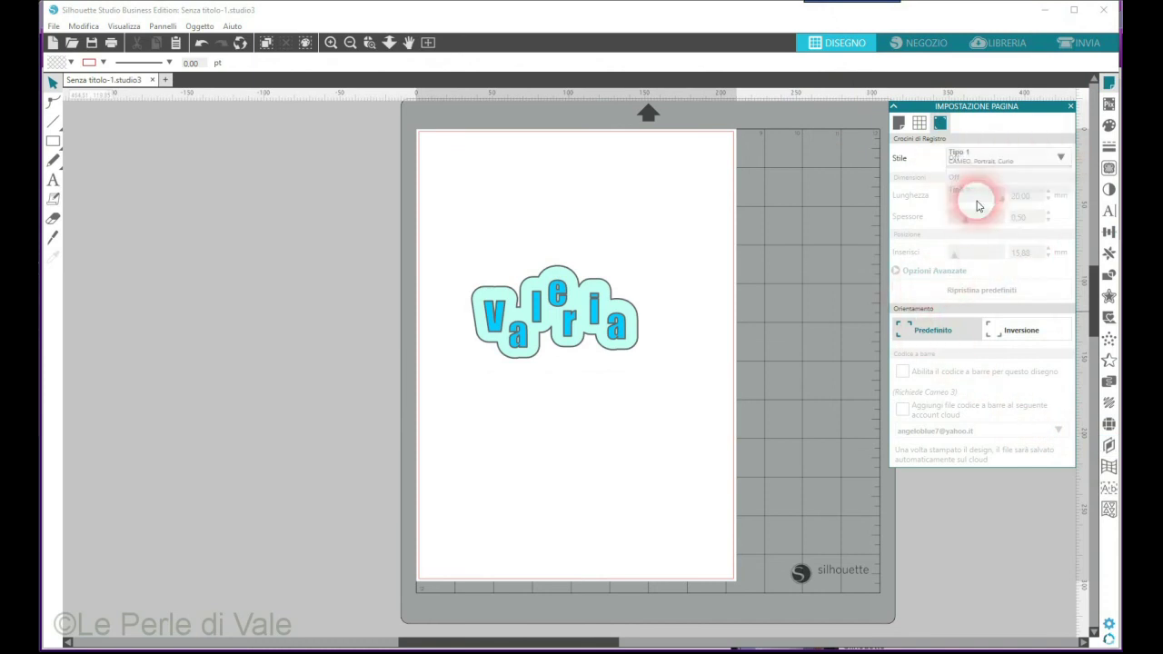
Nudge the offset shape slightly, then select it with the name and realign both on their horizontal centres.
mouse_move(550, 338)
left_mouse_down()
mouse_move(612, 350)
mouse_move(545, 322)
mouse_move(559, 322)
left_mouse_up()
left_click(467, 246)
left_click(570, 265)
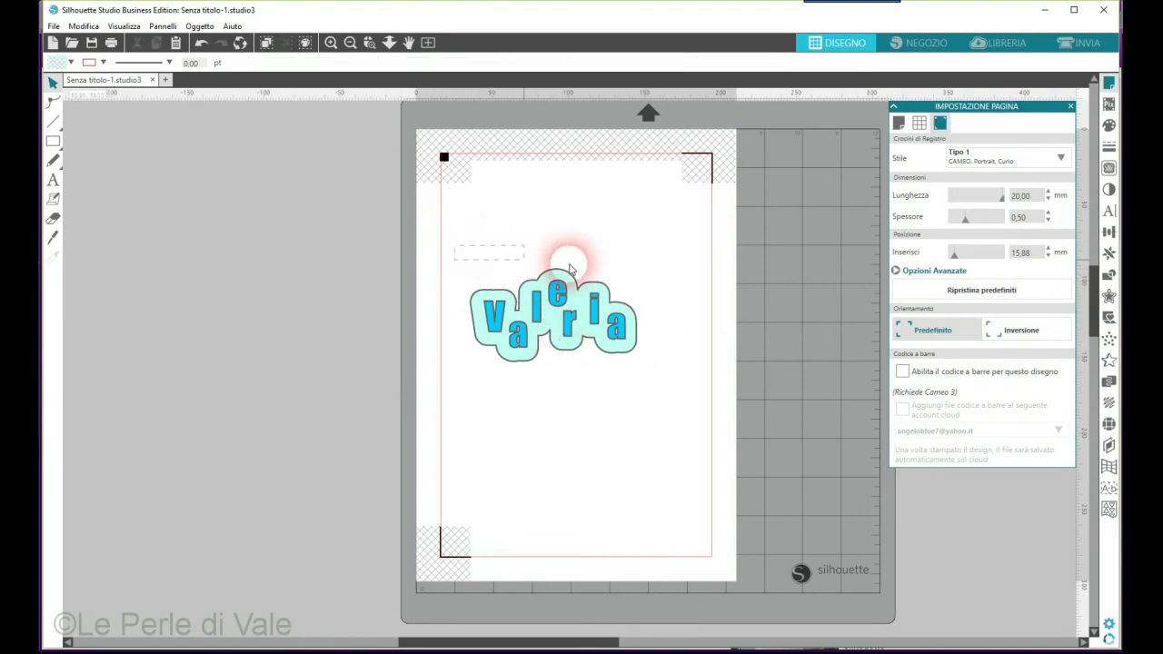
left_click_drag(569, 265, 679, 346)
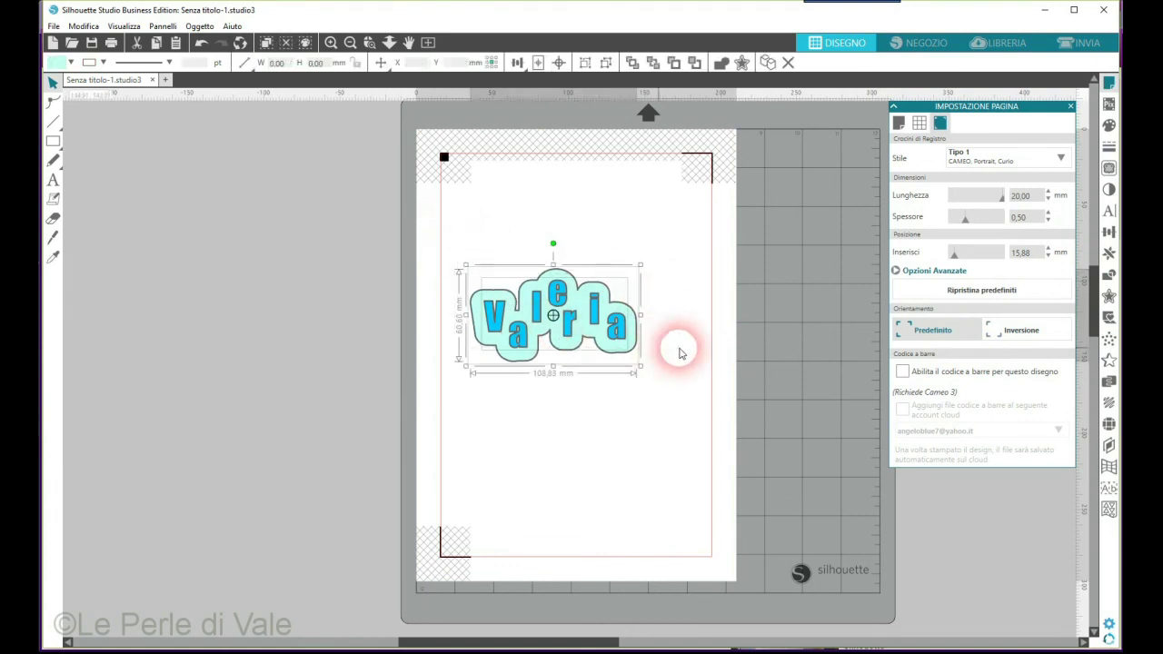
left_click(1108, 231)
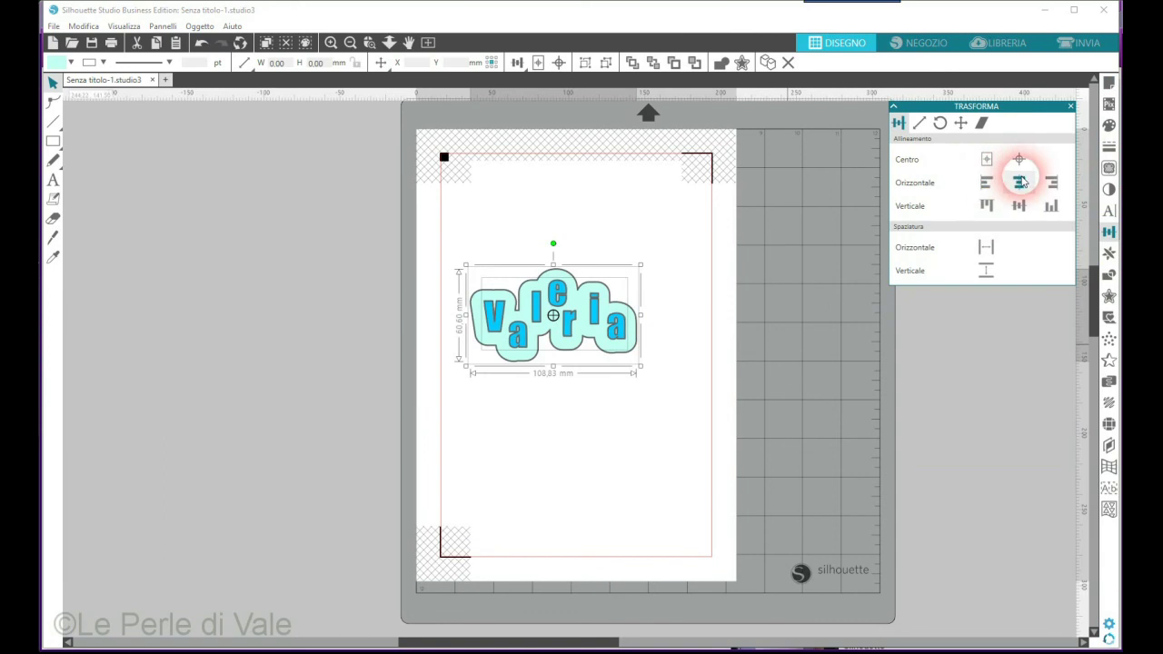
left_click(1020, 182)
Group the name with its offset shape and move the group to the middle of the page width inside the registration marks.
right_click(568, 289)
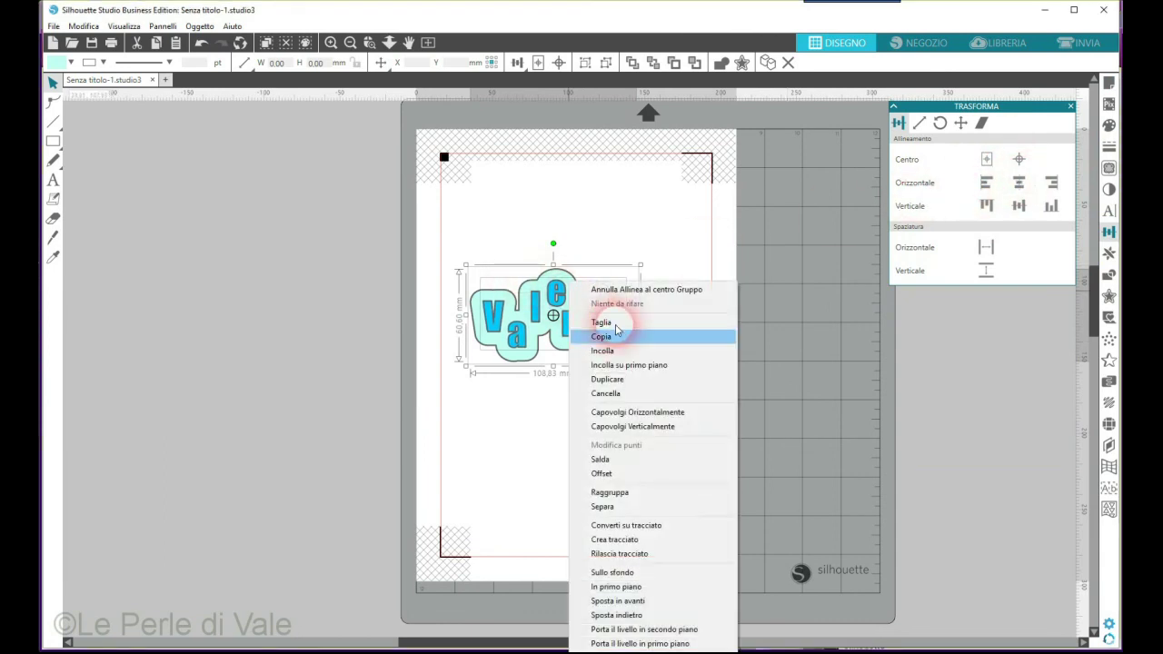
left_click(641, 491)
left_click_drag(578, 352, 601, 371)
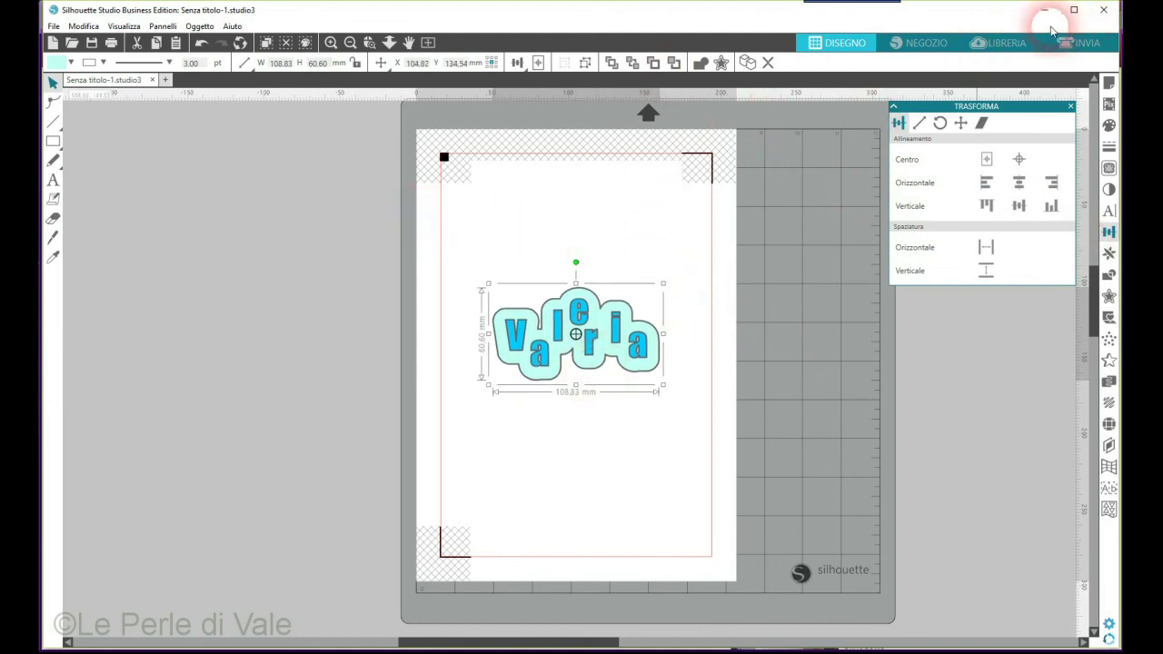
Go back to the send view and set the grouped design to Ritaglia angolo.
left_click(1081, 42)
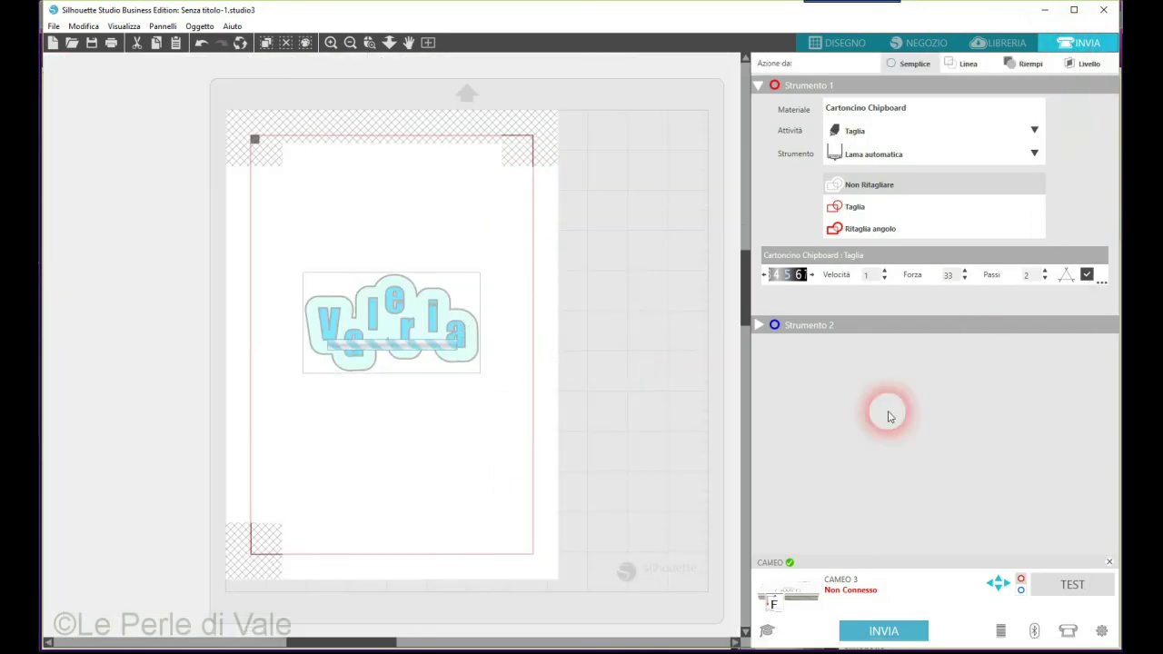
left_click(904, 228)
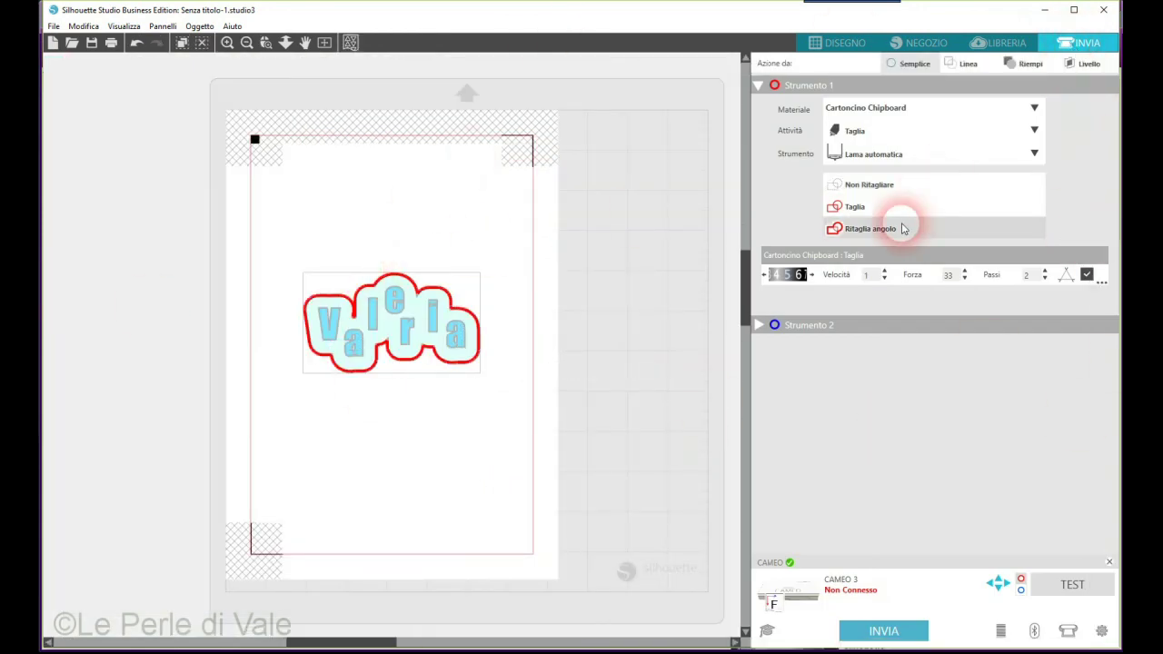